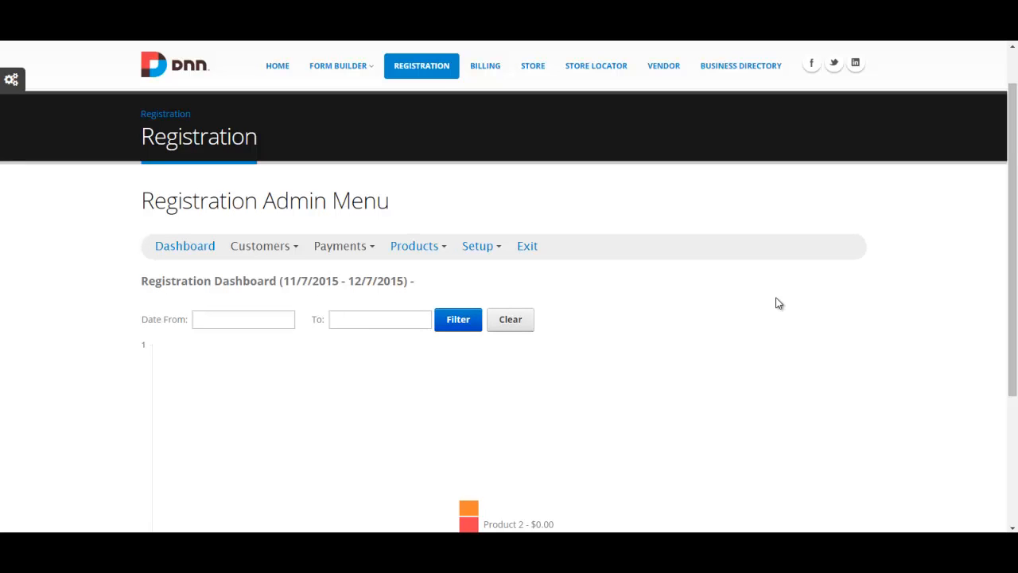
# Open the Manage Products list from the registration dashboard
pyautogui.scroll(-1, 777, 300)
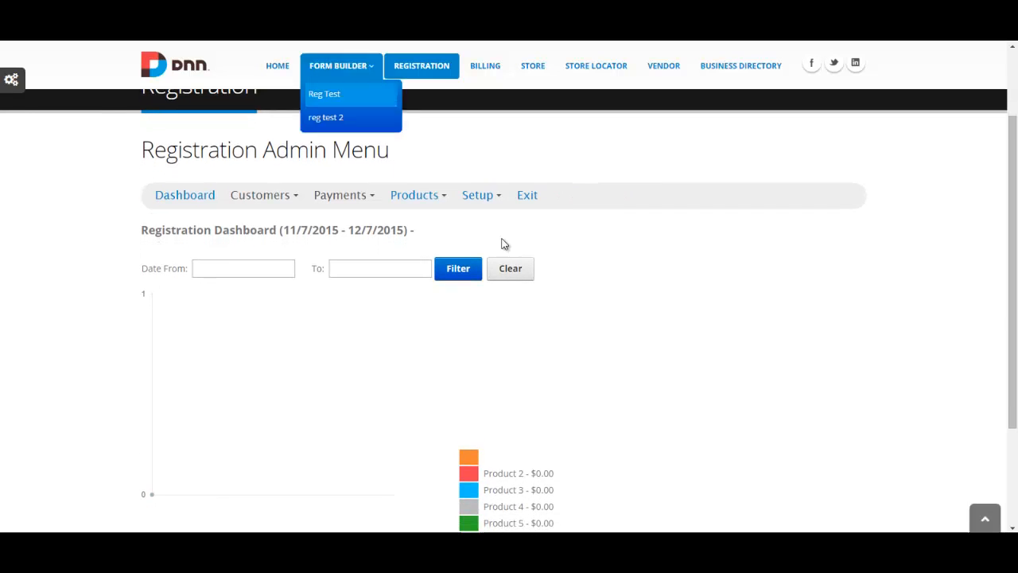
pyautogui.click(422, 194)
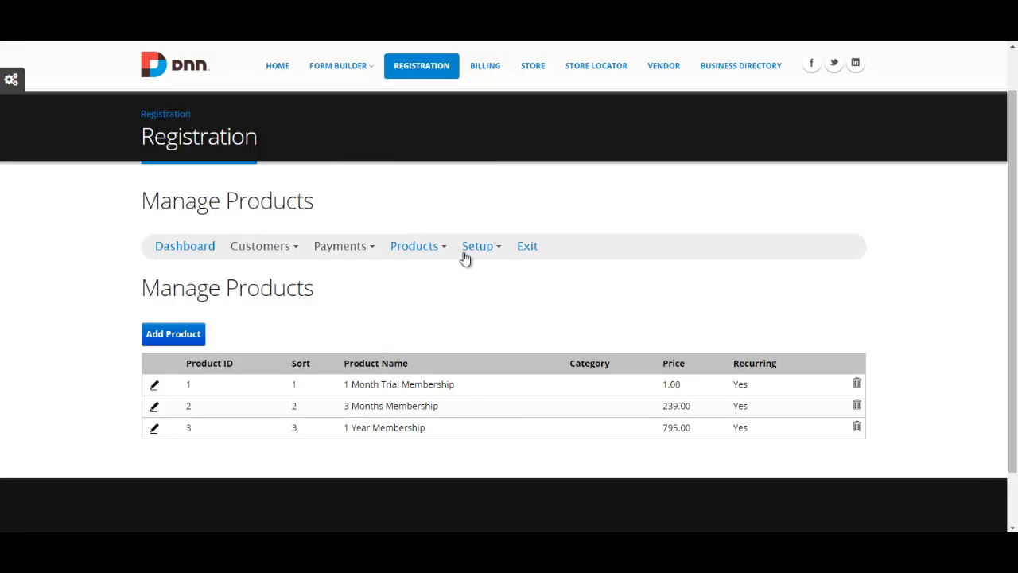
# Open the Registration Settings and look through the General Setup, Captcha, User Profile Page, Email and Payment Setup sections
pyautogui.click(468, 246)
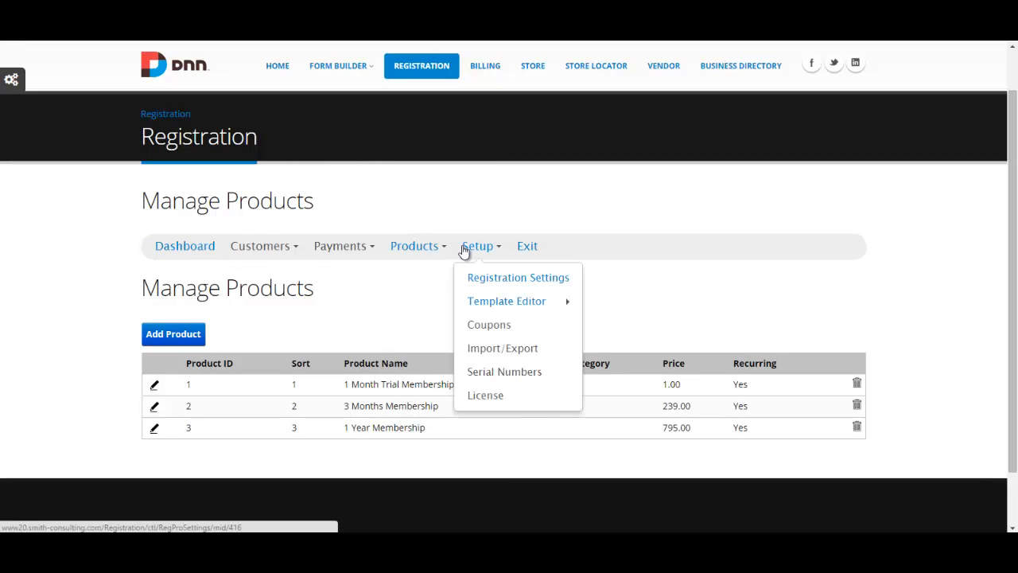
pyautogui.click(525, 285)
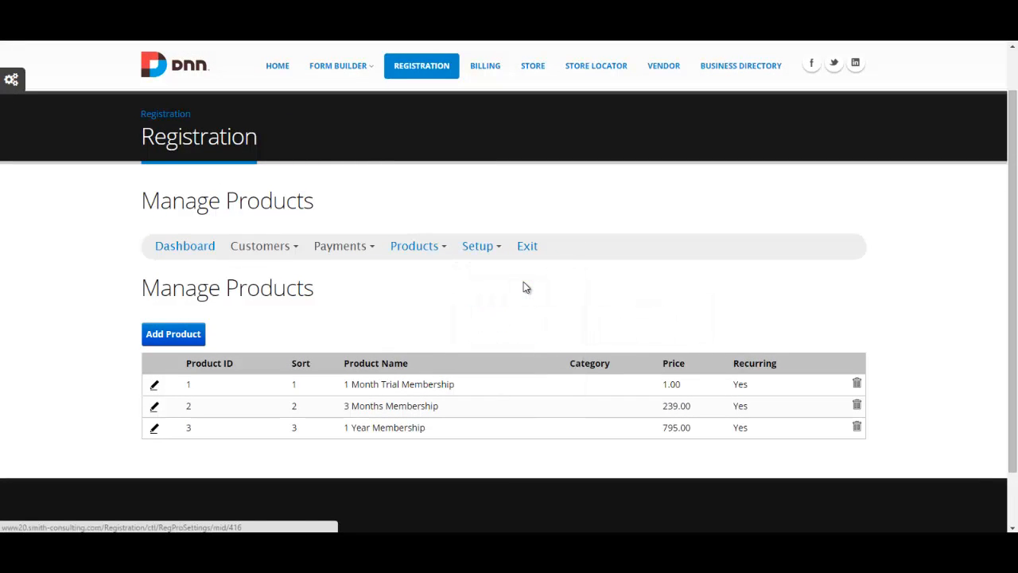
pyautogui.scroll(-1, 521, 284)
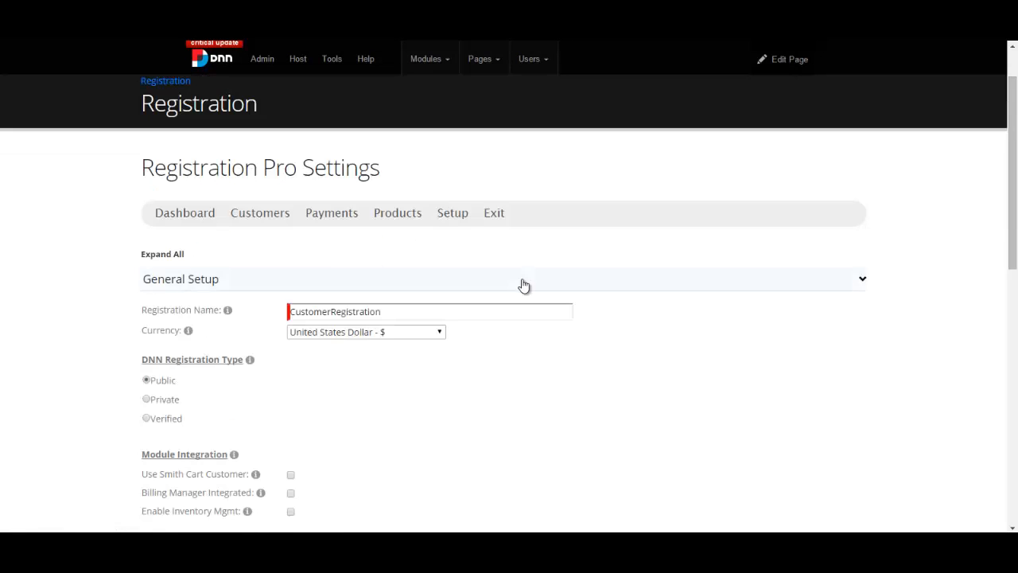
pyautogui.scroll(-2, 525, 285)
pyautogui.scroll(-6, 525, 284)
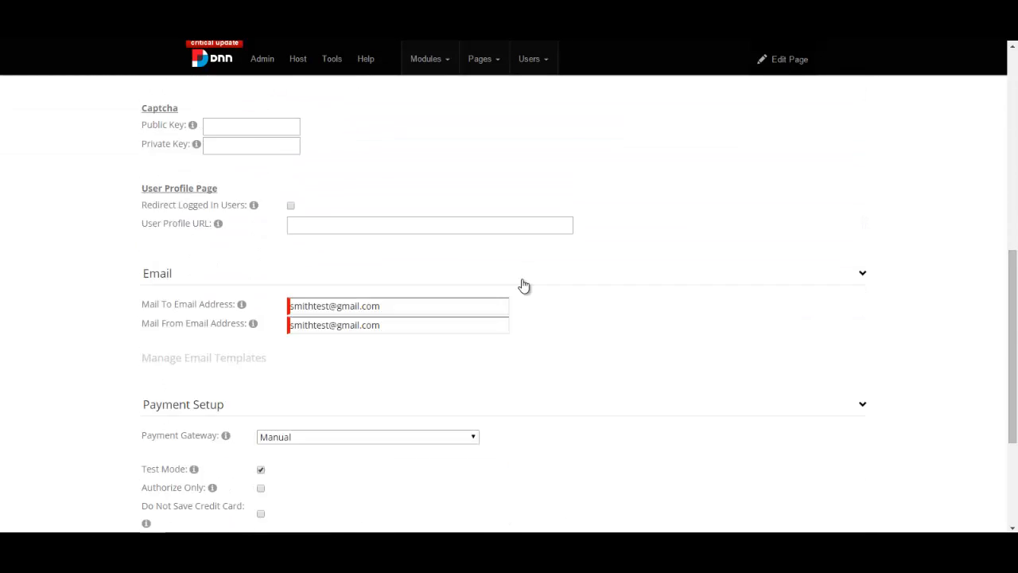
pyautogui.scroll(5, 525, 285)
pyautogui.scroll(3, 525, 285)
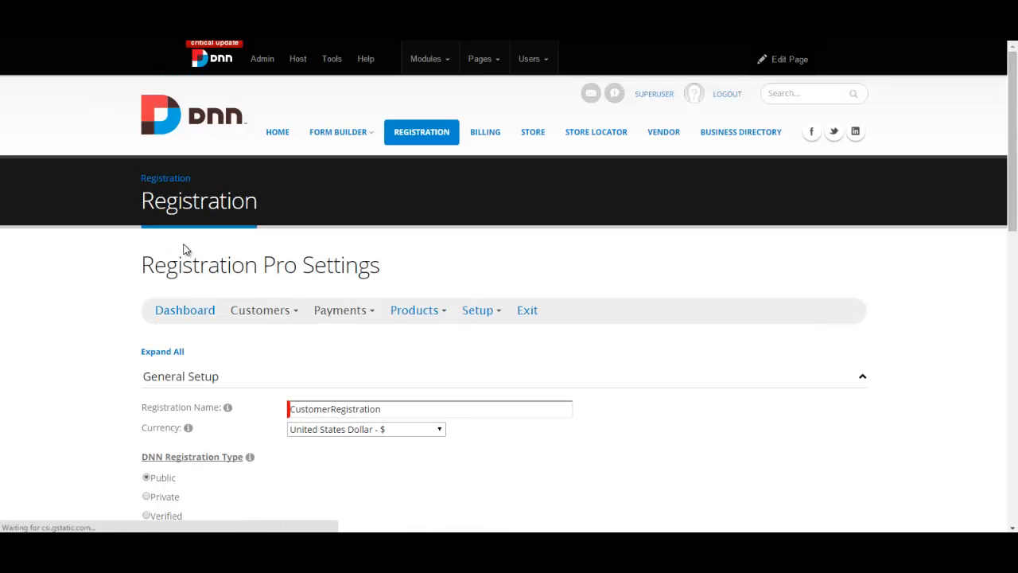
# Open the Template Editor for the registration form
pyautogui.moveTo(472, 323)
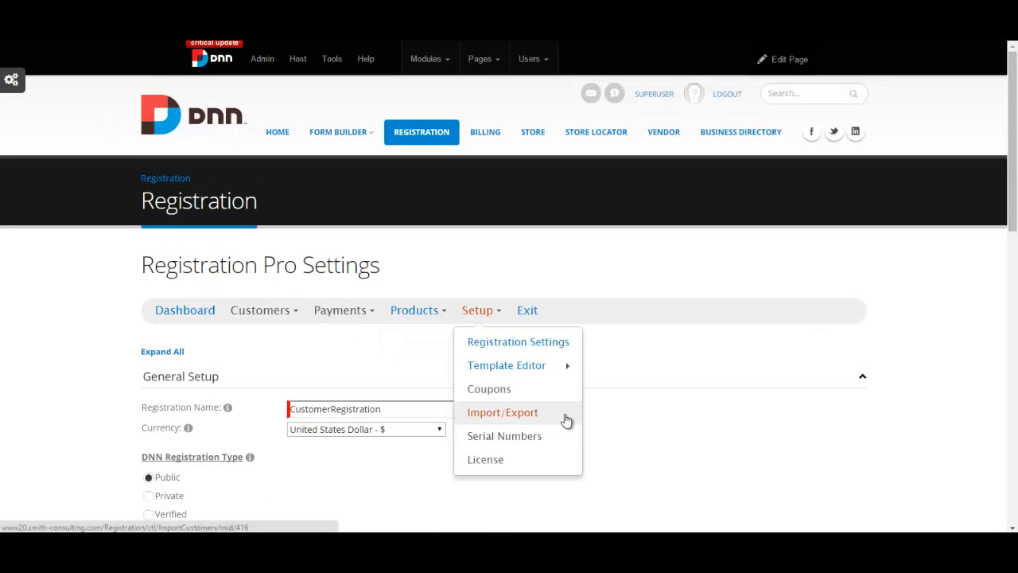
pyautogui.click(509, 370)
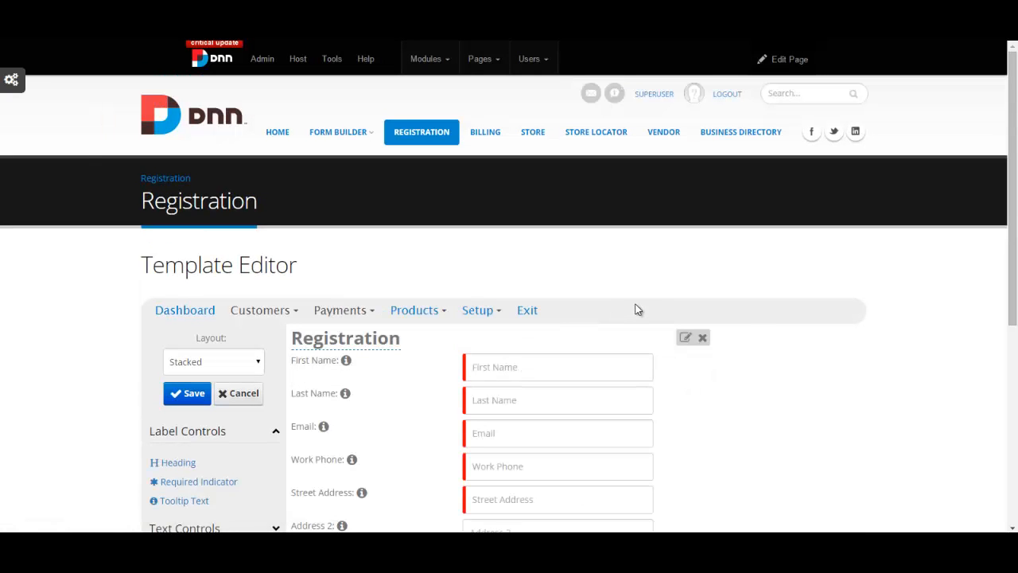
pyautogui.scroll(-2, 634, 304)
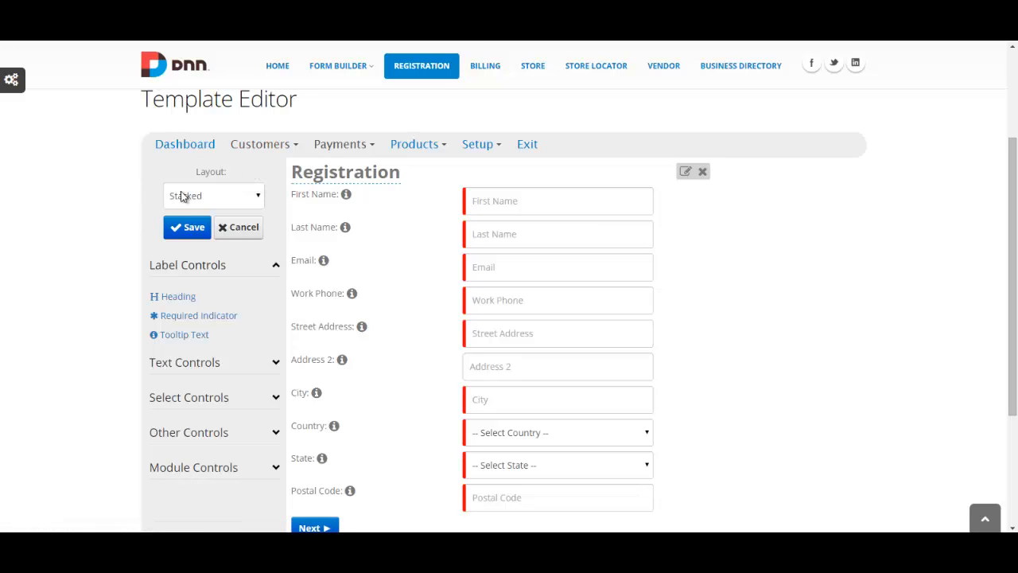
# Try the 2 Columns and 3 Columns layouts on the registration form and set the layout back to Stacked
pyautogui.click(227, 199)
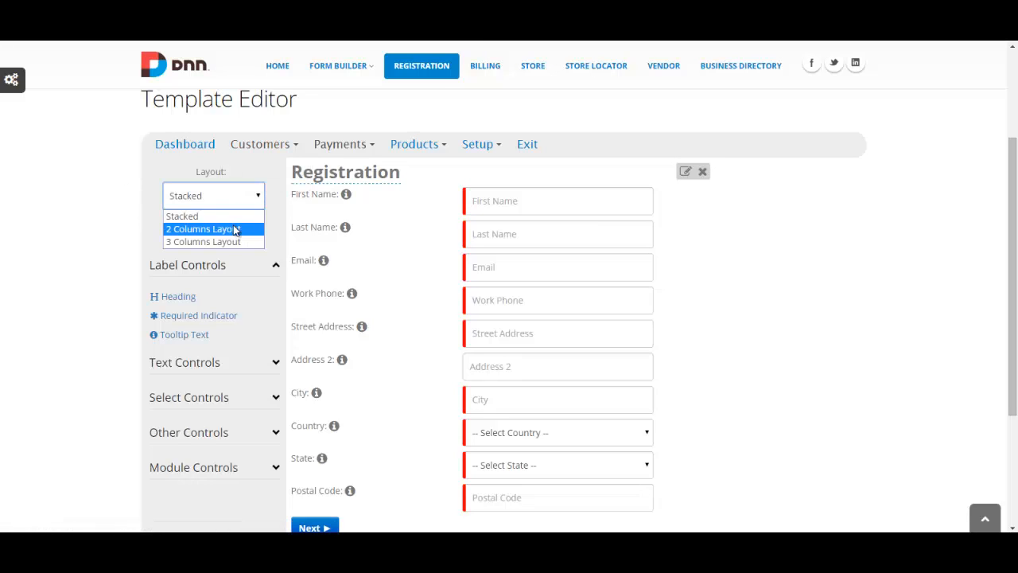
pyautogui.click(235, 229)
pyautogui.click(227, 195)
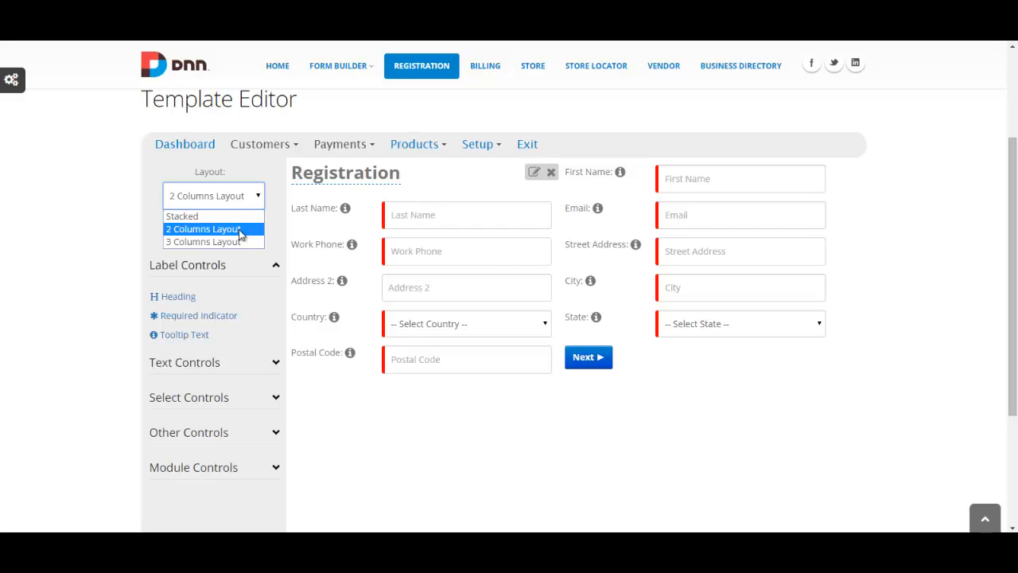
pyautogui.click(237, 241)
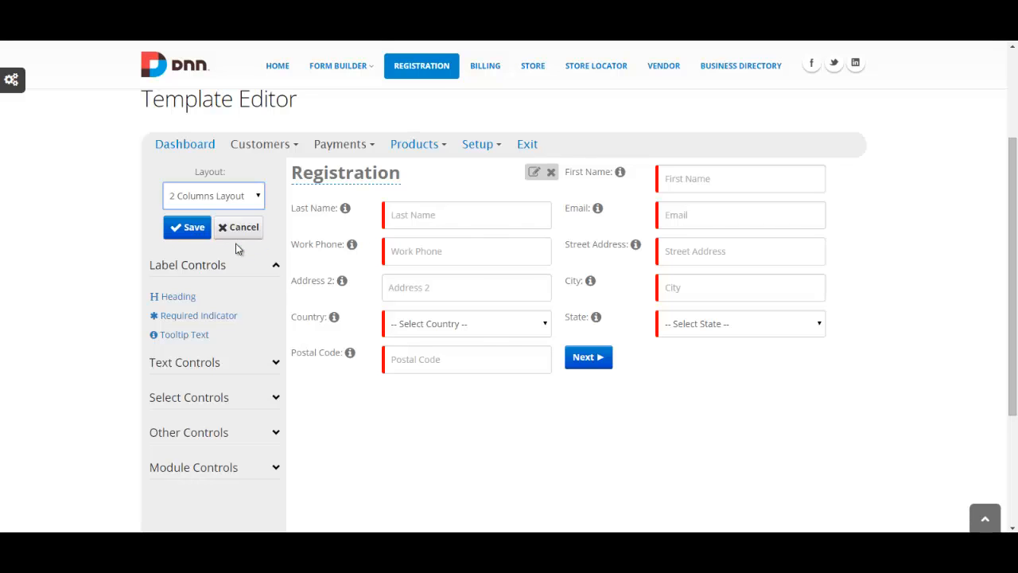
pyautogui.click(214, 202)
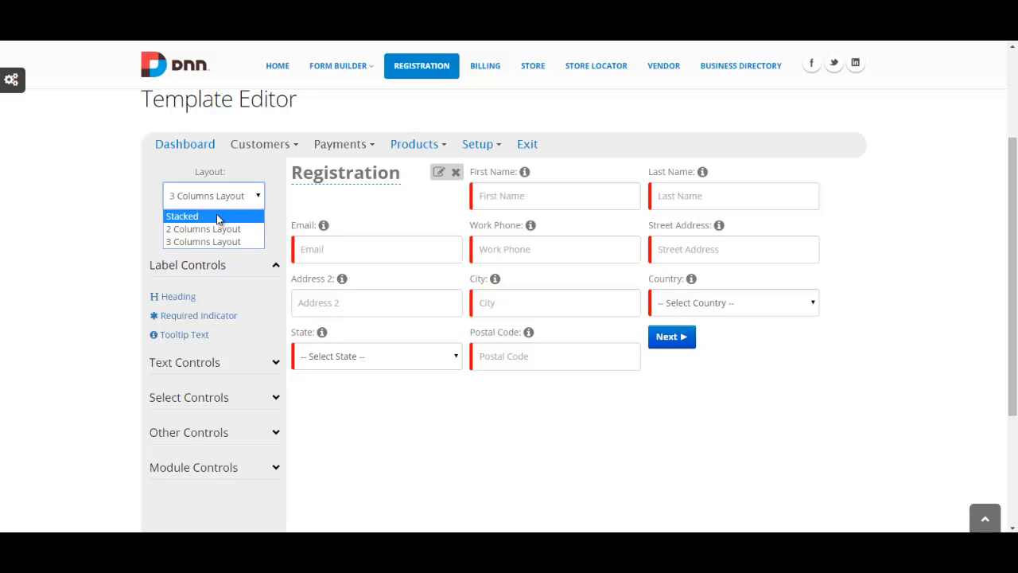
pyautogui.click(218, 216)
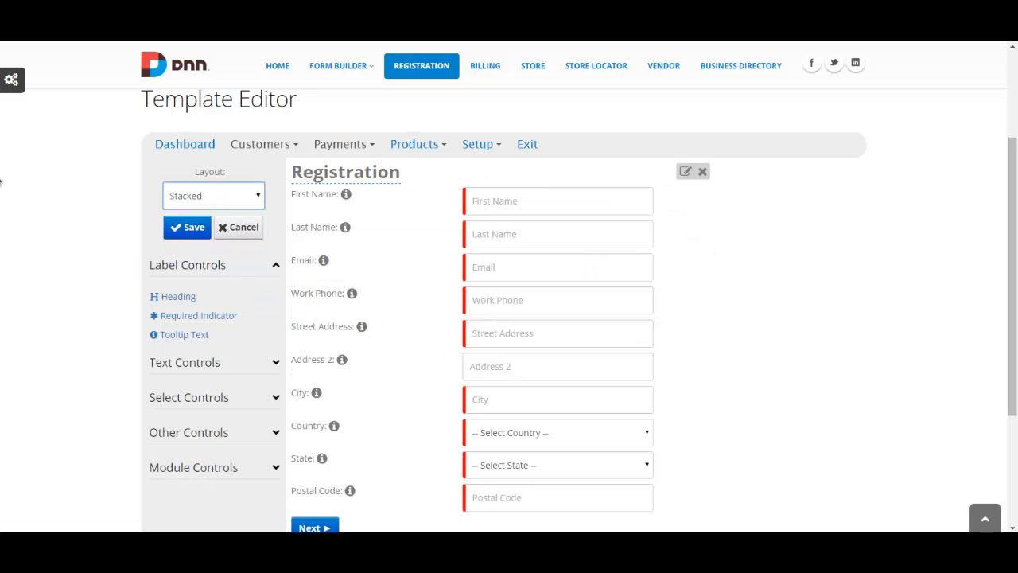
# Add a heading labelled "Heading2" directly below the Registration heading and delete it again from the form
pyautogui.scroll(-1, 83, 229)
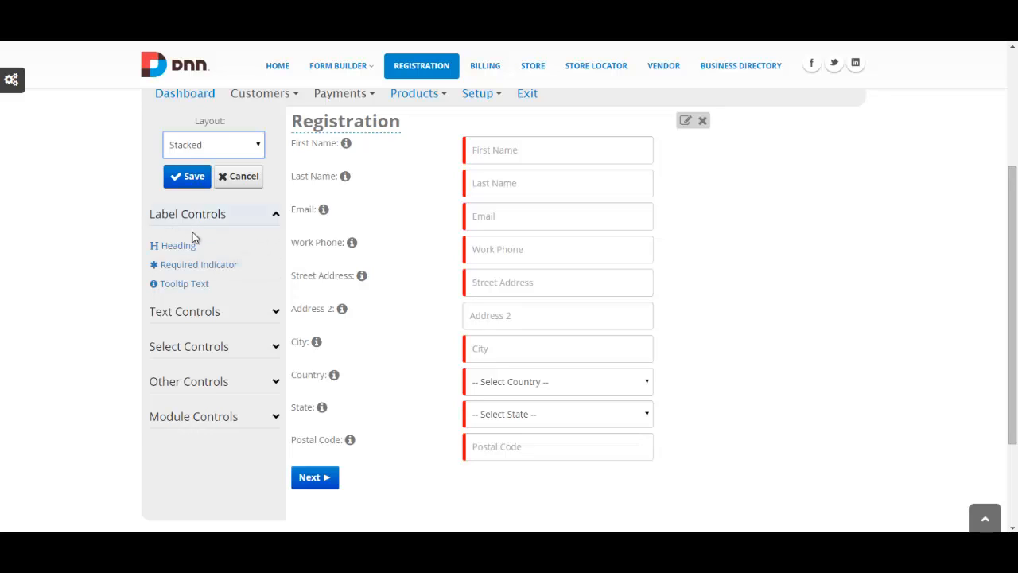
pyautogui.moveTo(202, 234); pyautogui.dragTo(305, 156)
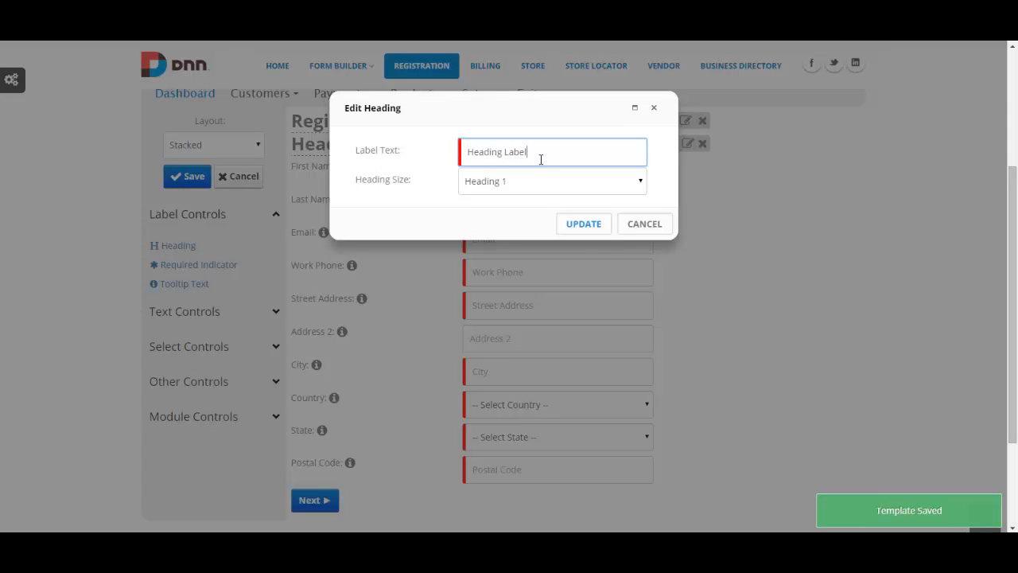
pyautogui.moveTo(541, 159); pyautogui.dragTo(512, 156)
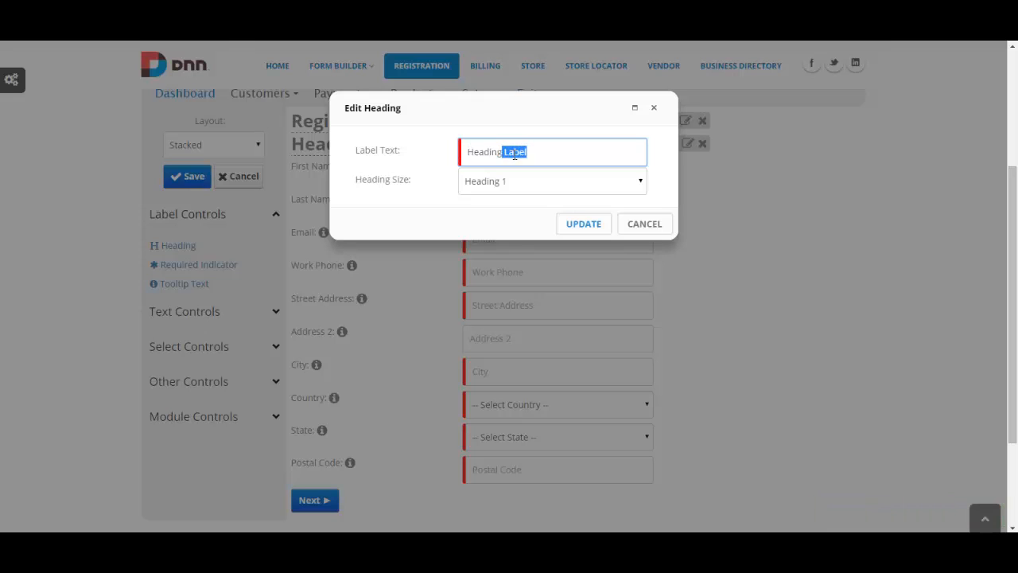
pyautogui.write('2')
pyautogui.click(604, 226)
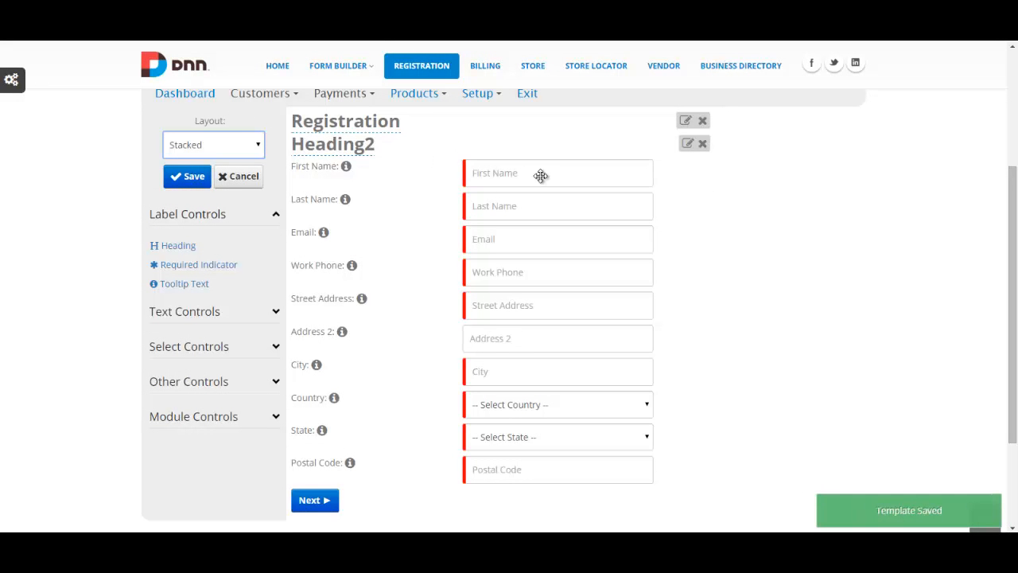
pyautogui.click(704, 145)
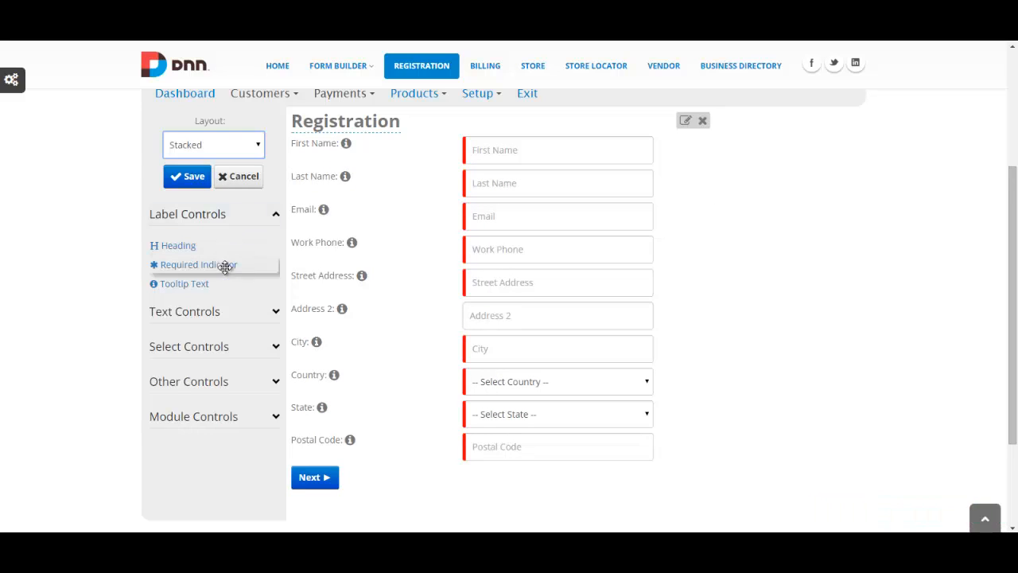
# Examine the Required Indicator control and the tooltips beside the First Name and Last Name fields
pyautogui.moveTo(223, 263); pyautogui.dragTo(222, 272)
pyautogui.moveTo(222, 272)
pyautogui.mouseDown()
pyautogui.moveTo(479, 341)
pyautogui.moveTo(398, 196)
pyautogui.moveTo(488, 166)
pyautogui.moveTo(476, 151)
pyautogui.moveTo(491, 193)
pyautogui.moveTo(484, 221)
pyautogui.moveTo(382, 210)
pyautogui.moveTo(334, 192)
pyautogui.moveTo(209, 266)
pyautogui.mouseUp()
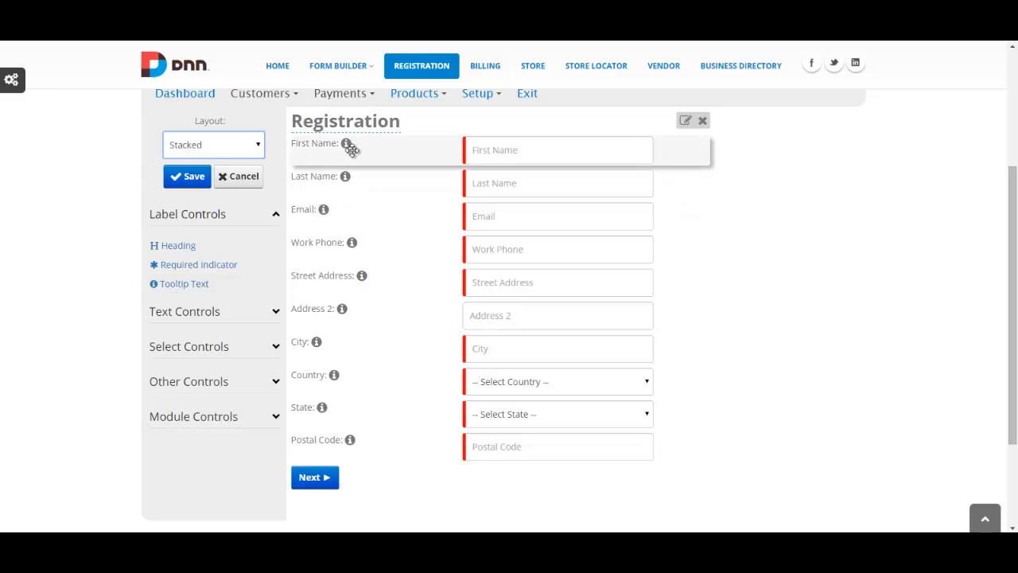
pyautogui.moveTo(351, 153)
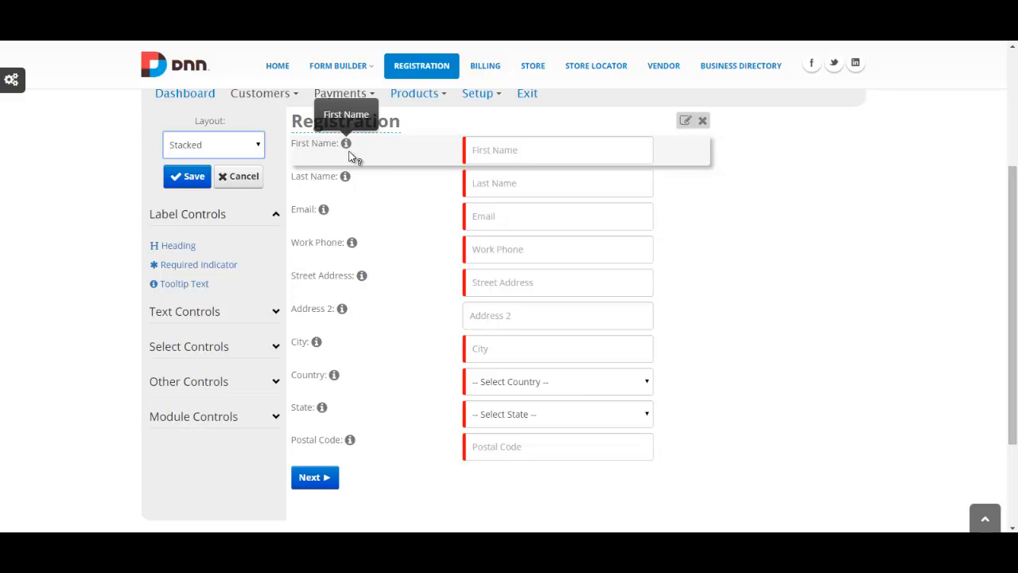
pyautogui.moveTo(344, 180)
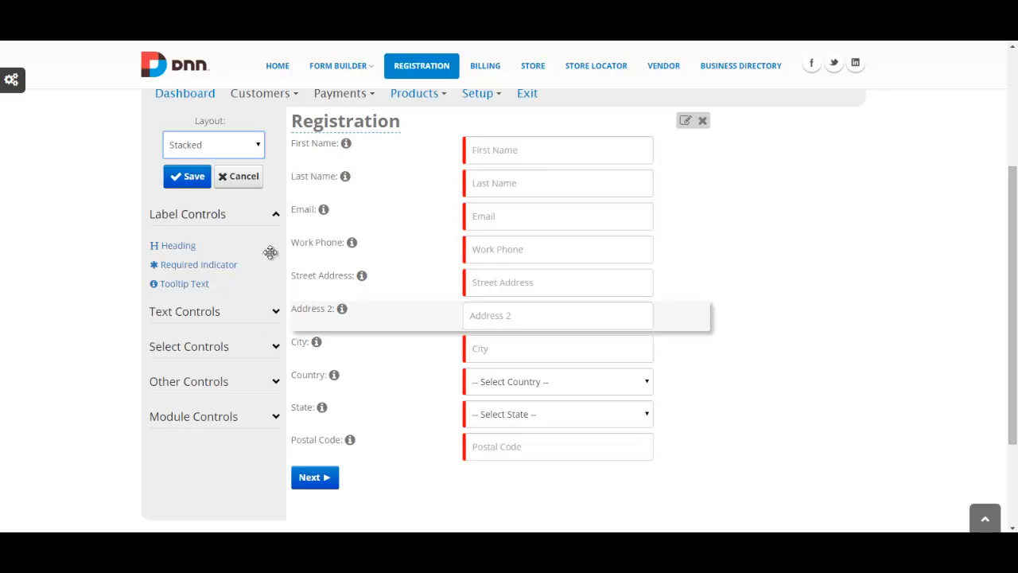
# Add a textbox from the text controls below the Postal Code field and set its label text to "Nickname:"
pyautogui.click(229, 228)
pyautogui.click(223, 249)
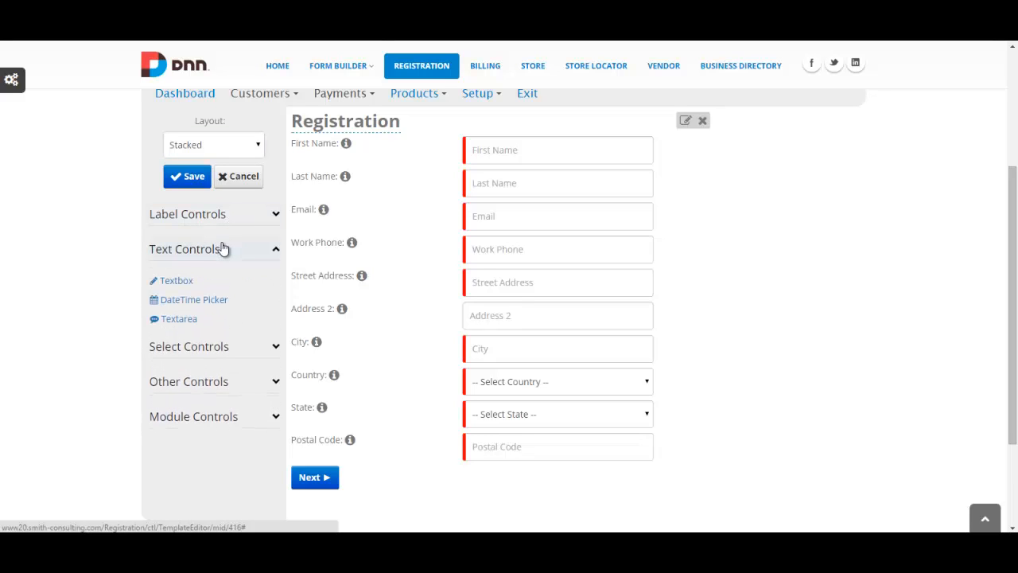
pyautogui.scroll(-1, 222, 248)
pyautogui.moveTo(215, 234); pyautogui.dragTo(226, 242)
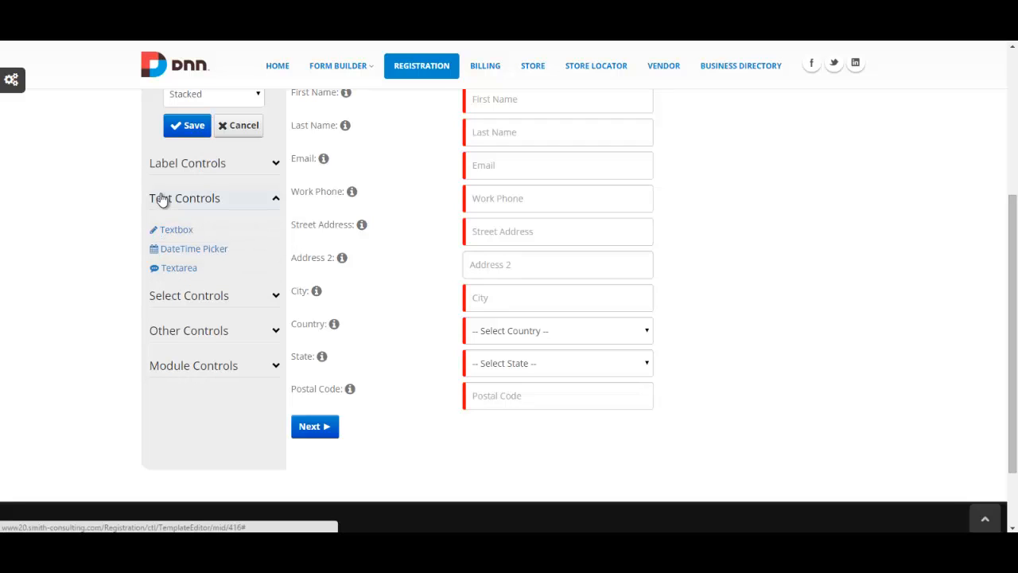
pyautogui.moveTo(176, 230); pyautogui.dragTo(328, 425)
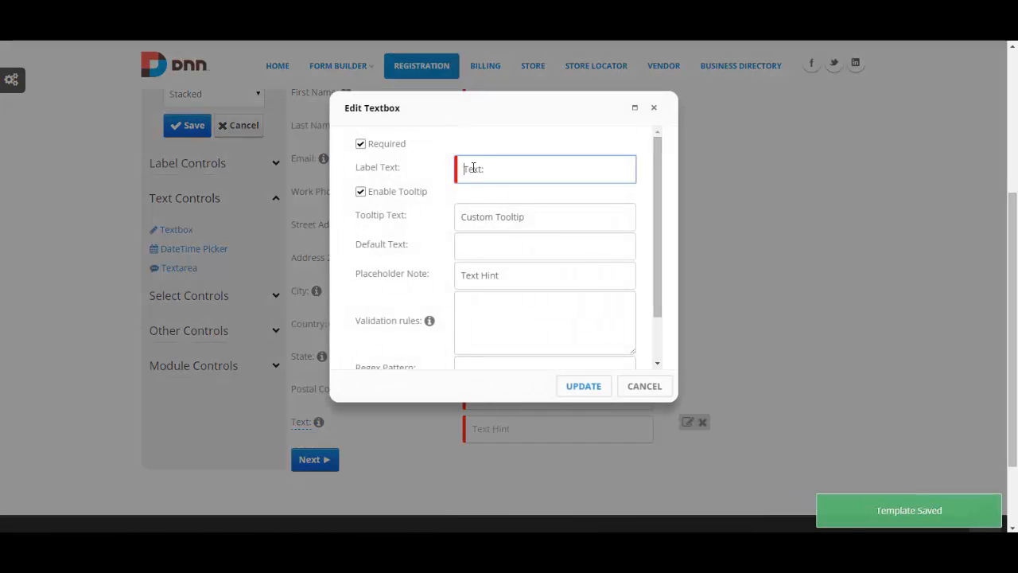
pyautogui.tripleClick(499, 170)
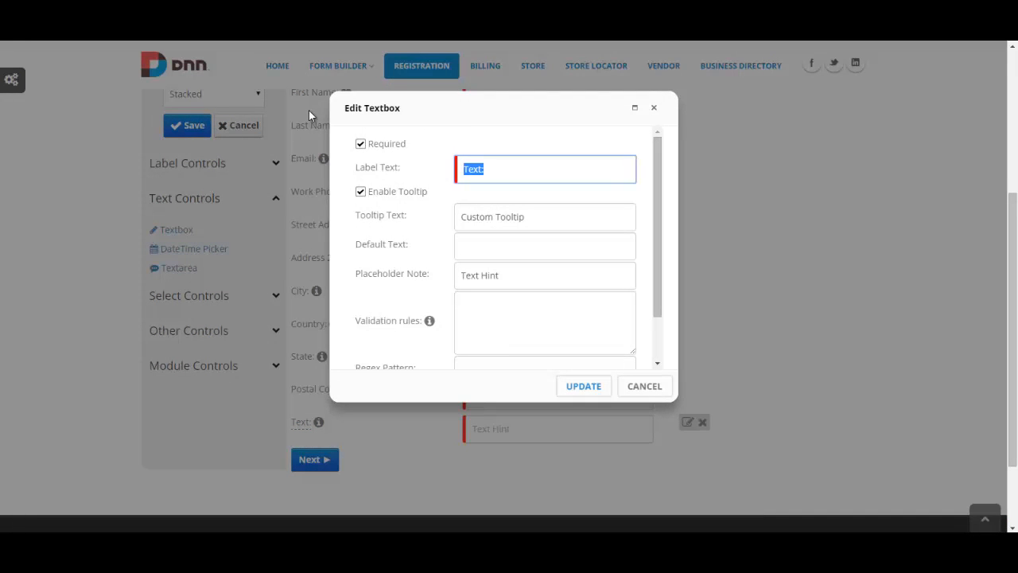
pyautogui.write('Nickname:')
# Clear the textbox's tooltip text, set its placeholder note to "Nickname" and apply the changes
pyautogui.tripleClick(559, 218)
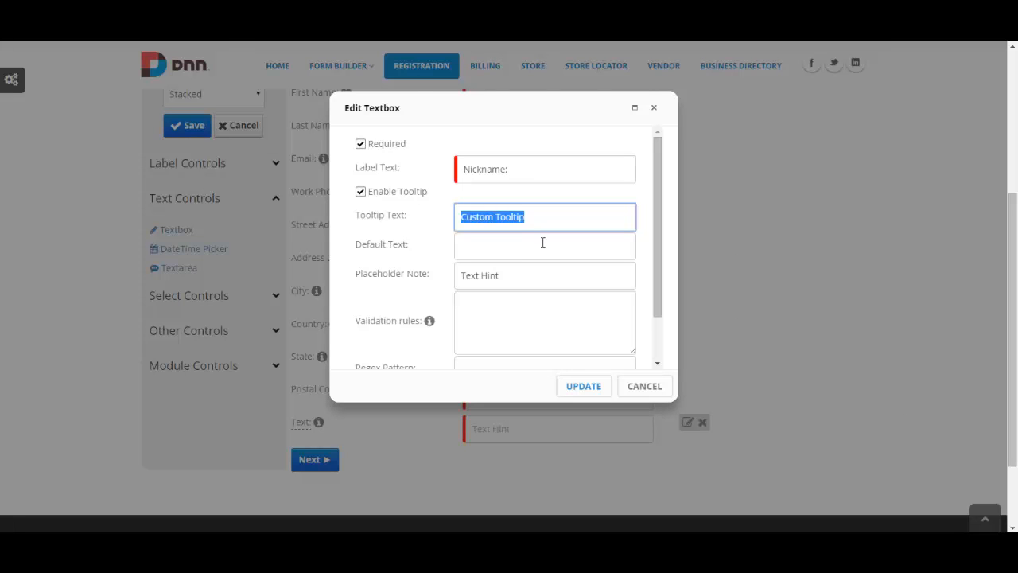
pyautogui.press('BackSpace')
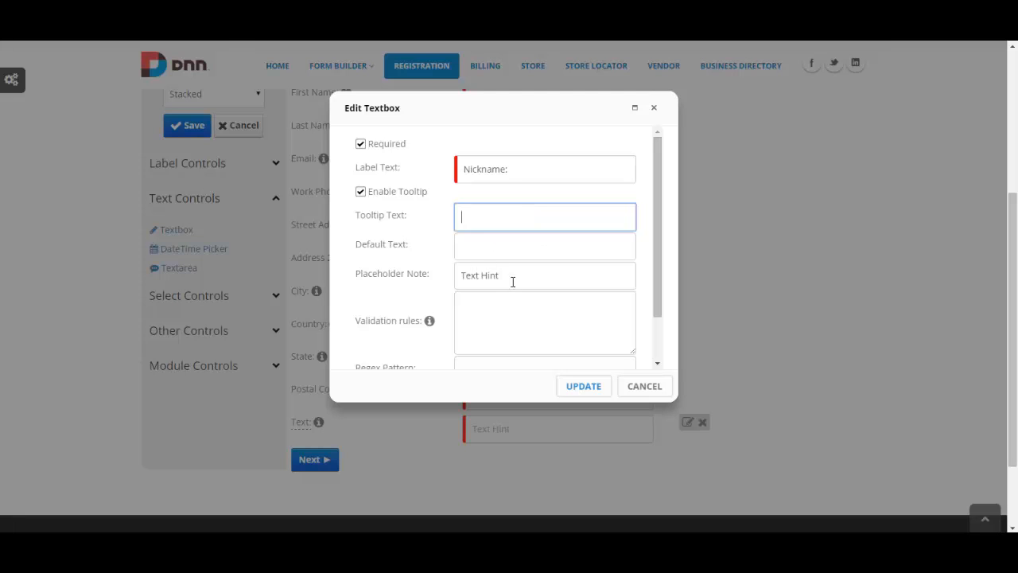
pyautogui.moveTo(513, 282); pyautogui.dragTo(422, 273)
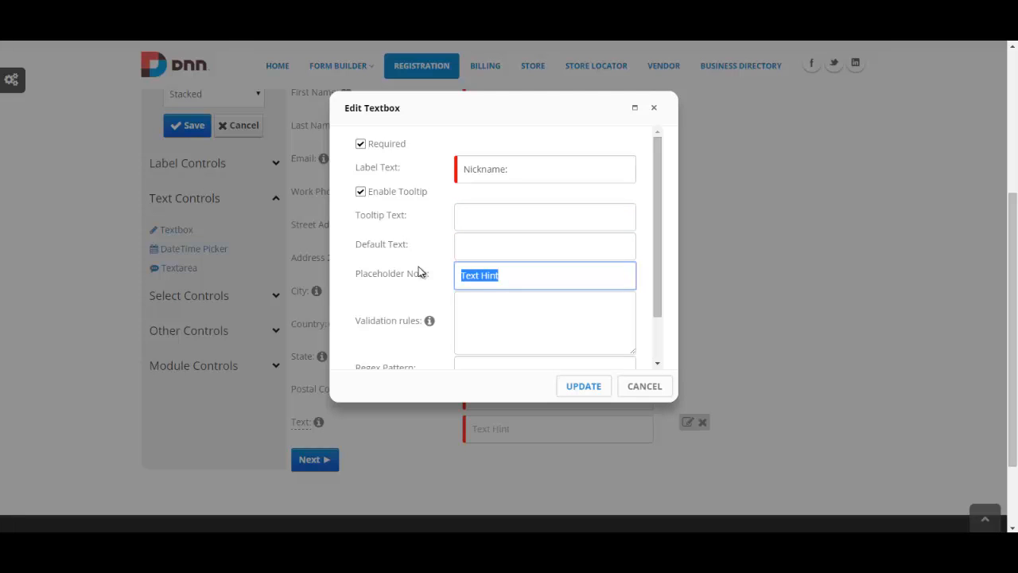
pyautogui.write('Nickname')
pyautogui.click(567, 388)
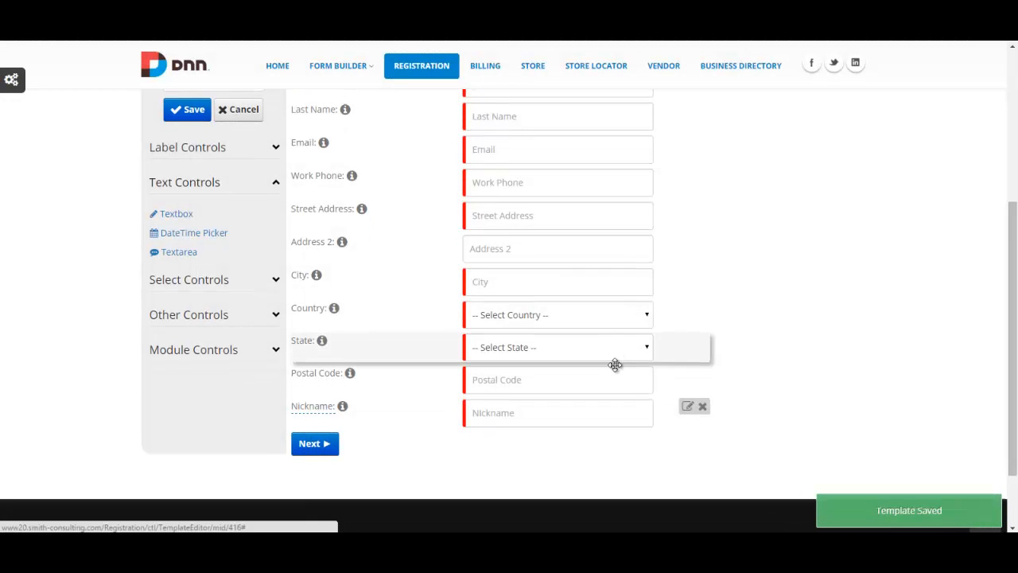
# Delete the Nickname textbox from the registration form
pyautogui.scroll(-1, 615, 365)
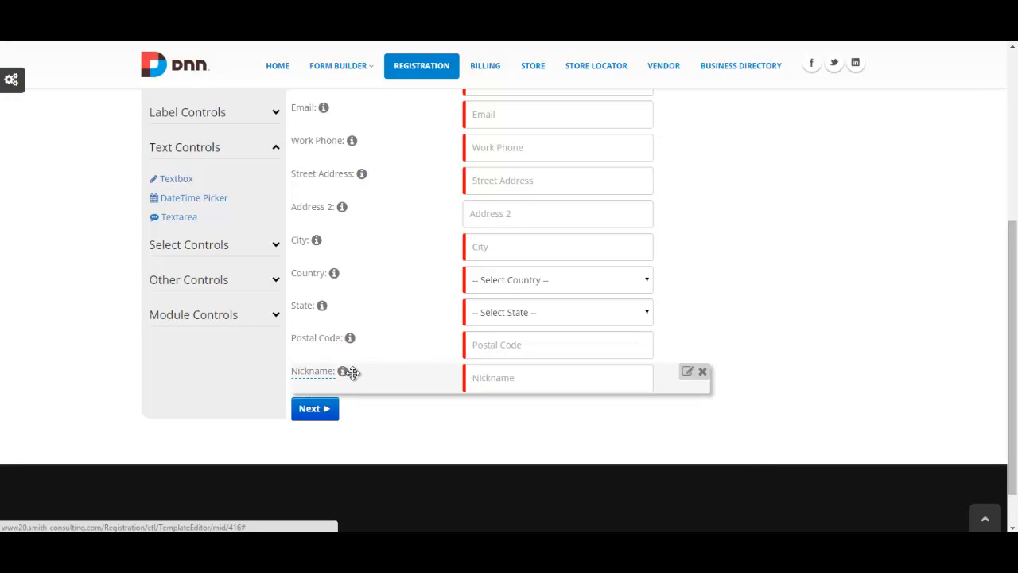
pyautogui.click(703, 372)
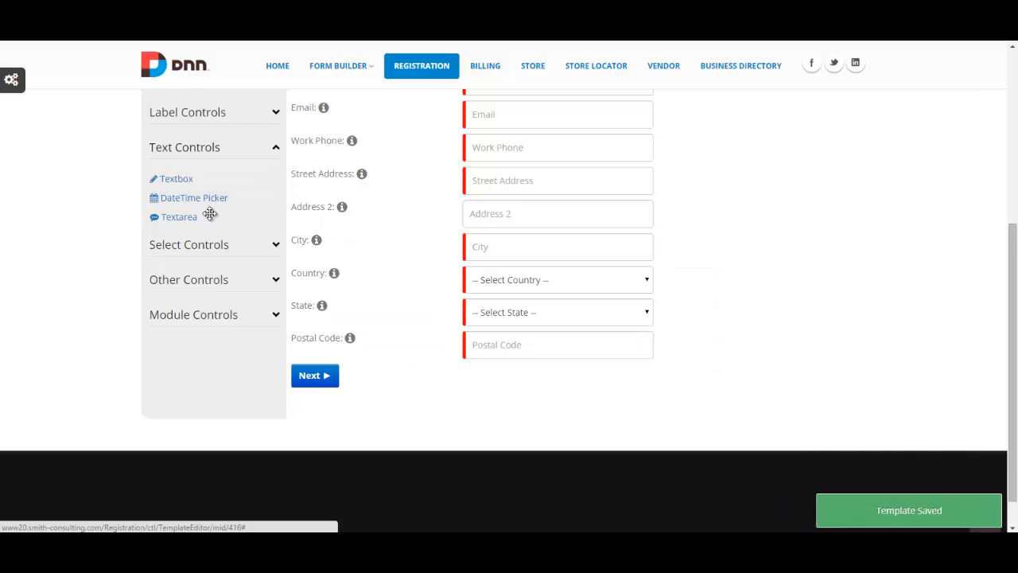
# Add a DateTime Picker from the text controls below the Postal Code field and review its type, date format and time format options
pyautogui.moveTo(172, 193); pyautogui.dragTo(428, 371)
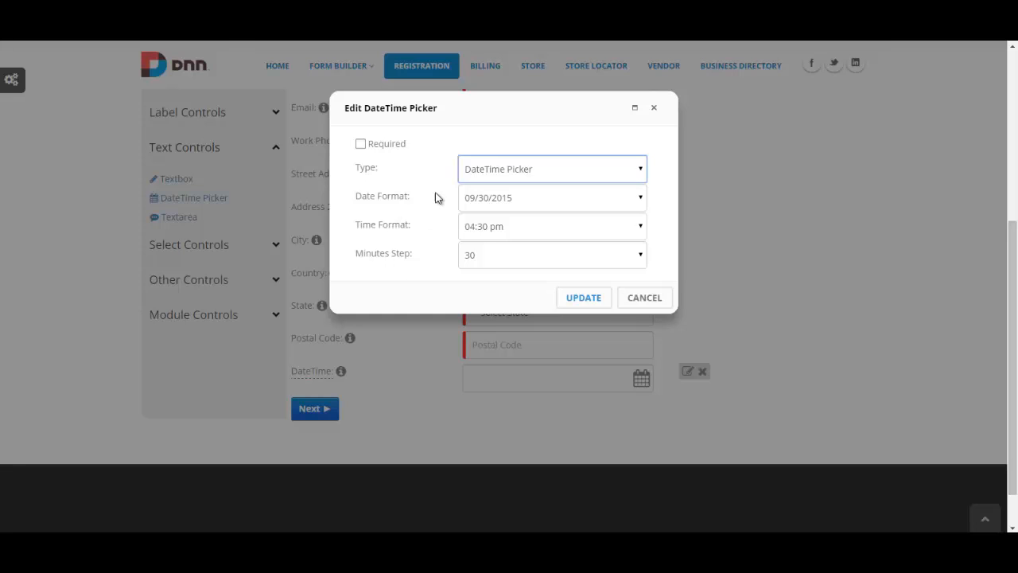
pyautogui.click(360, 146)
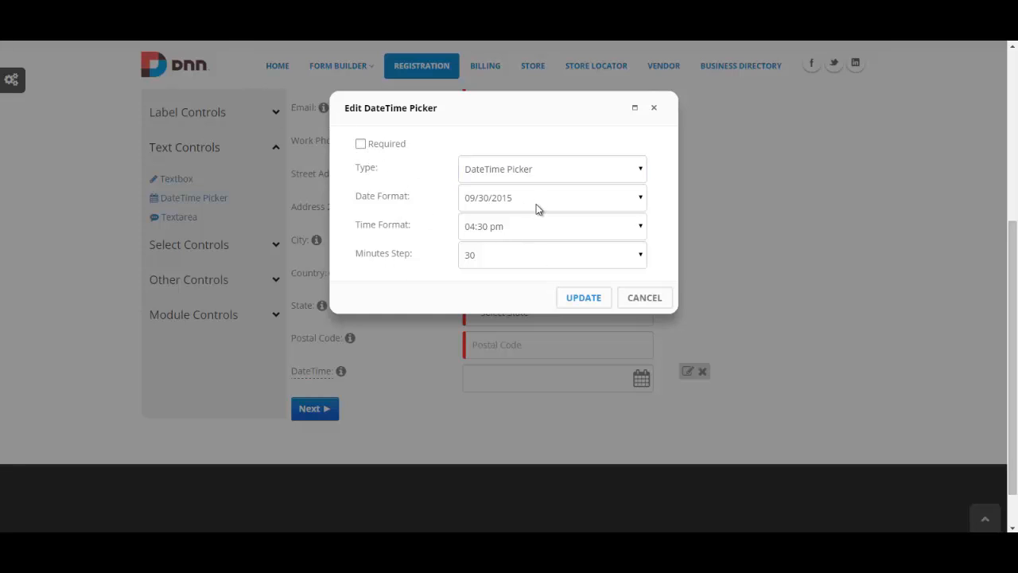
pyautogui.click(554, 176)
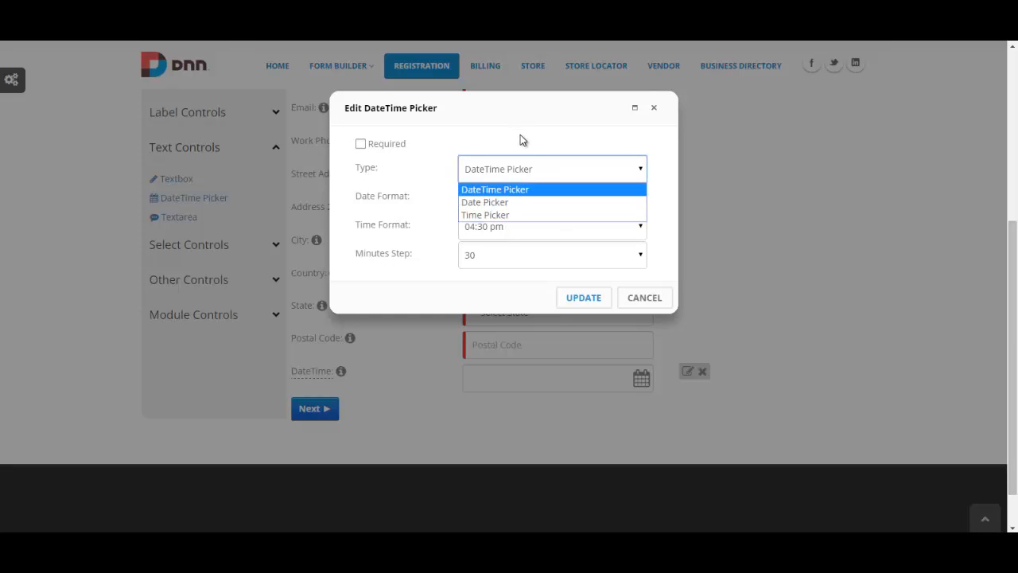
pyautogui.click(552, 177)
pyautogui.click(553, 198)
pyautogui.click(554, 201)
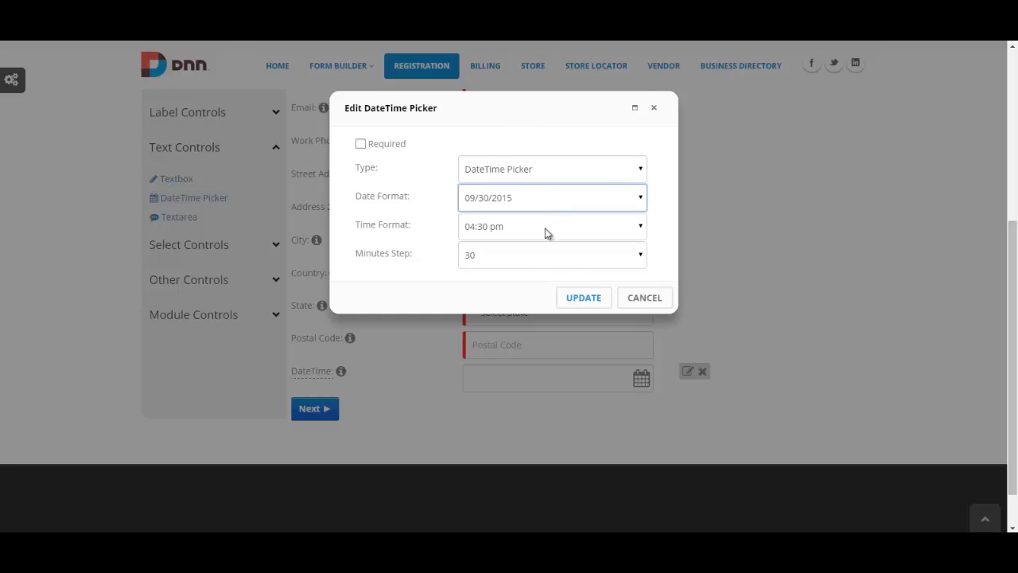
pyautogui.click(545, 228)
pyautogui.click(545, 229)
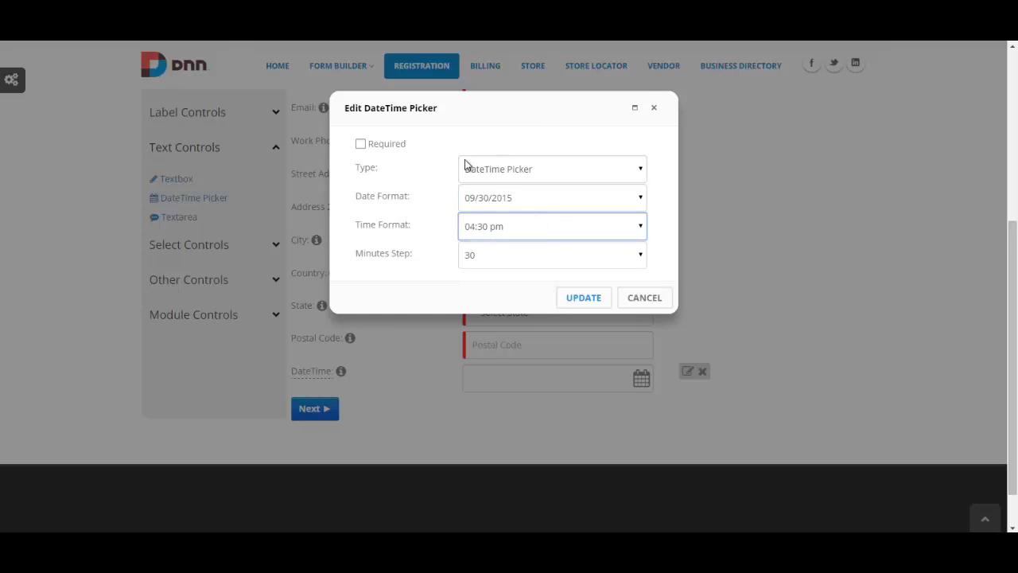
# Apply the DateTime Picker's default settings and delete the control from the registration form
pyautogui.click(587, 301)
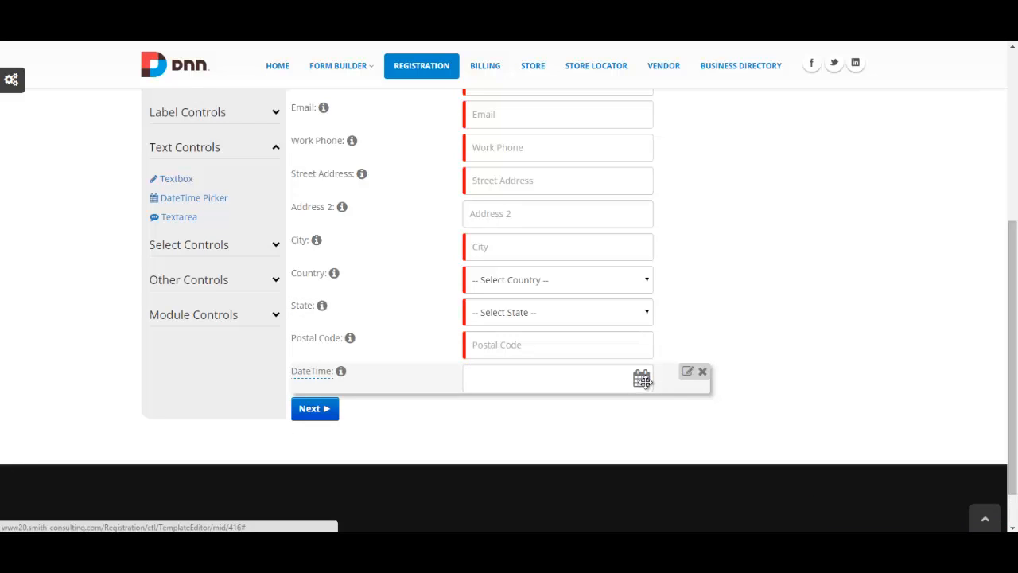
pyautogui.click(699, 371)
# Add a textarea from the text controls below the Postal Code field and set its label text to "Notes:"
pyautogui.moveTo(189, 216); pyautogui.dragTo(458, 391)
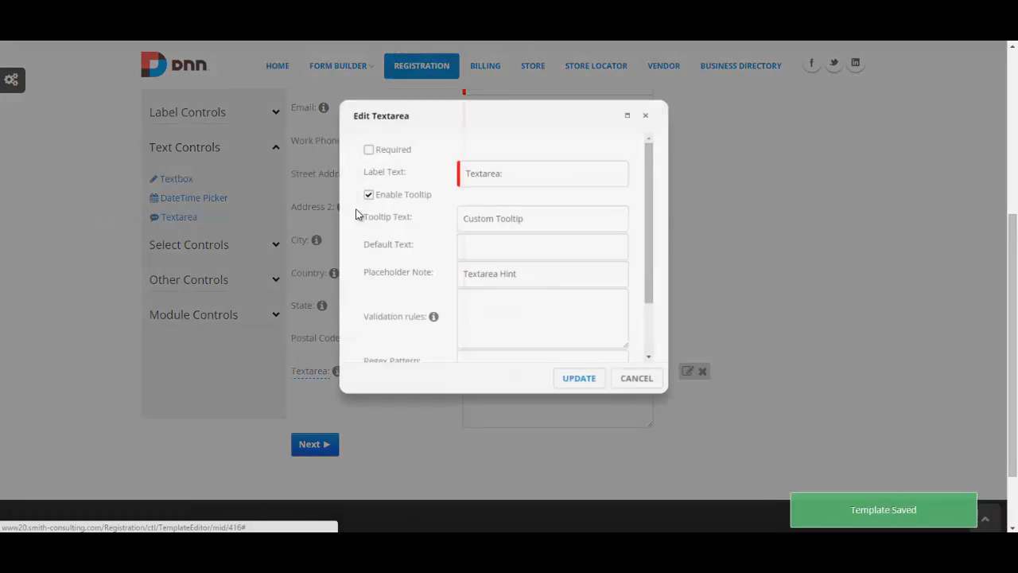
pyautogui.moveTo(543, 172); pyautogui.dragTo(251, 82)
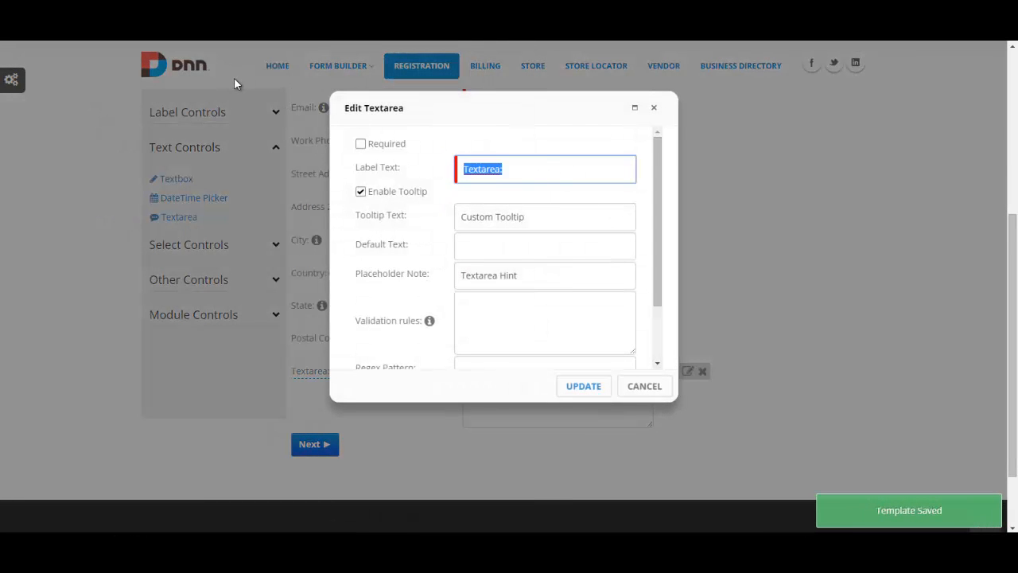
pyautogui.write('Notes:')
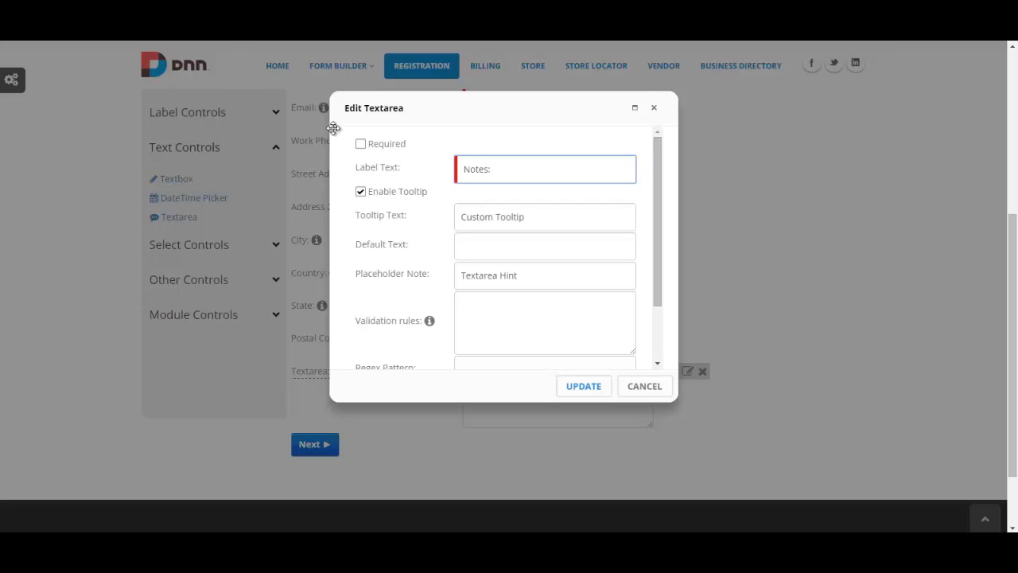
# Set the textarea's tooltip text to "Notes" and its placeholder note to "Please enter notes here.", and apply the changes
pyautogui.tripleClick(589, 216)
pyautogui.write('Notes')
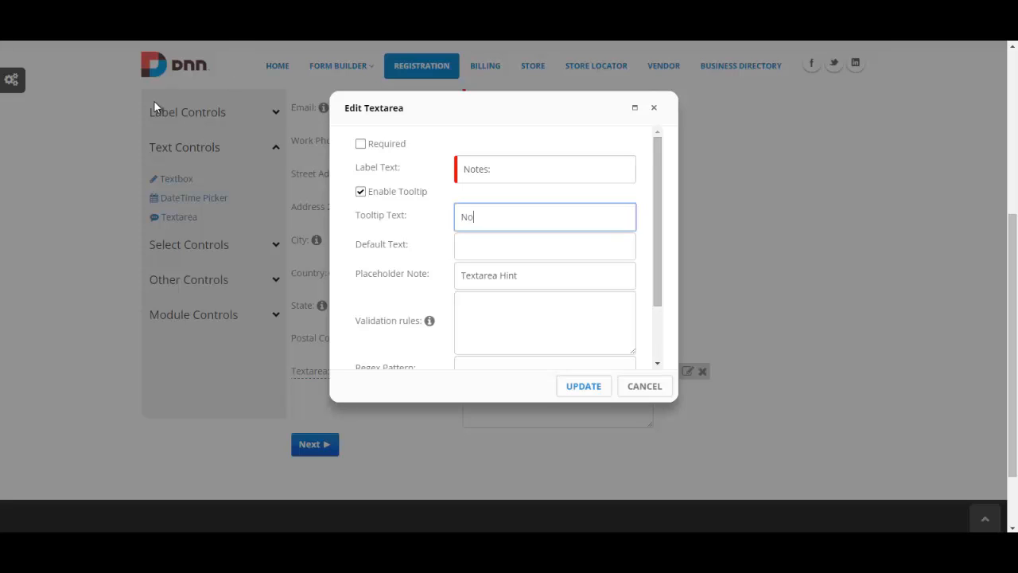
pyautogui.tripleClick(553, 277)
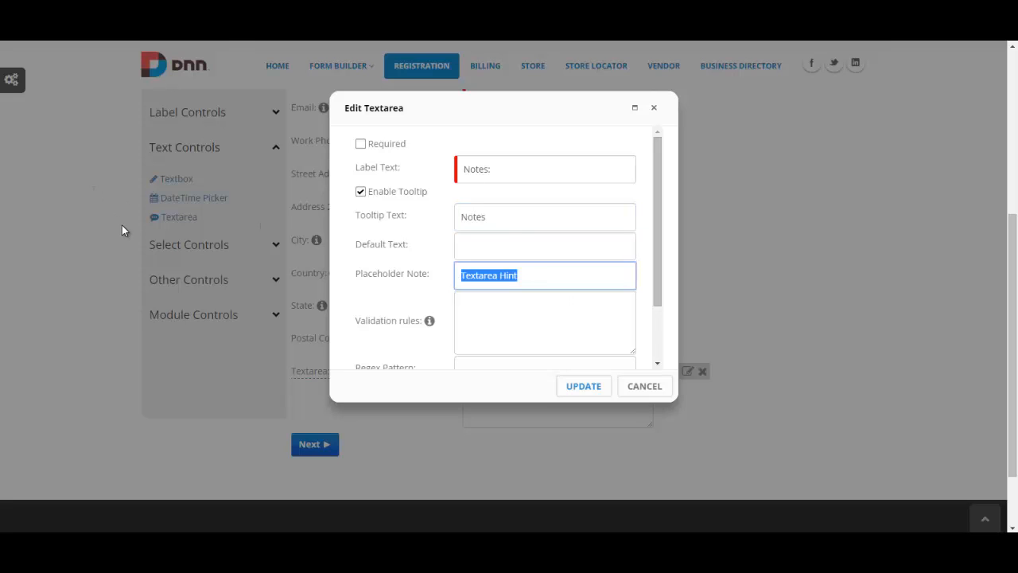
pyautogui.write('Please')
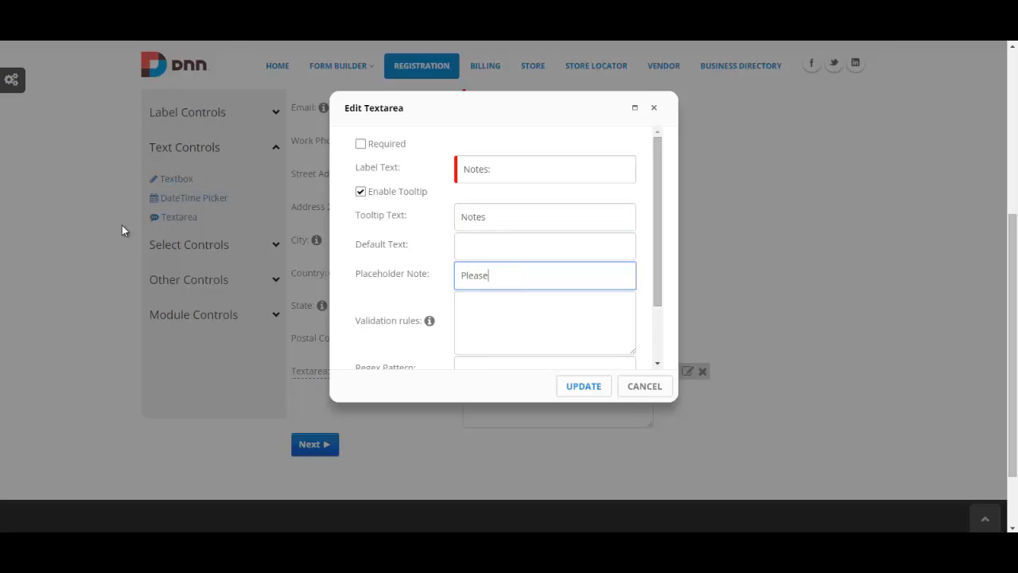
pyautogui.write(' enter notes here.')
pyautogui.click(602, 390)
# Delete the Notes textarea from the registration form
pyautogui.scroll(-1, 692, 358)
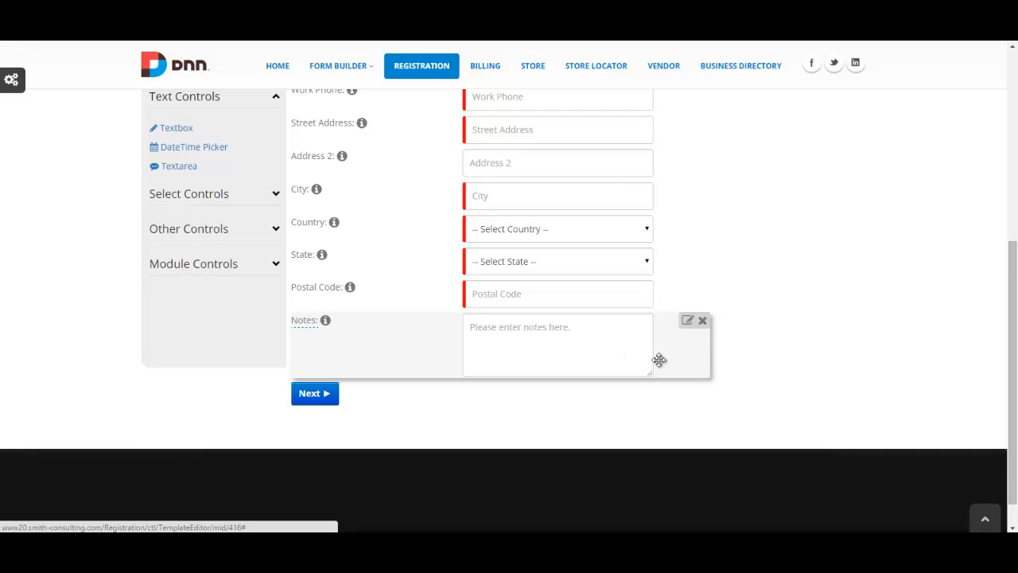
pyautogui.click(703, 321)
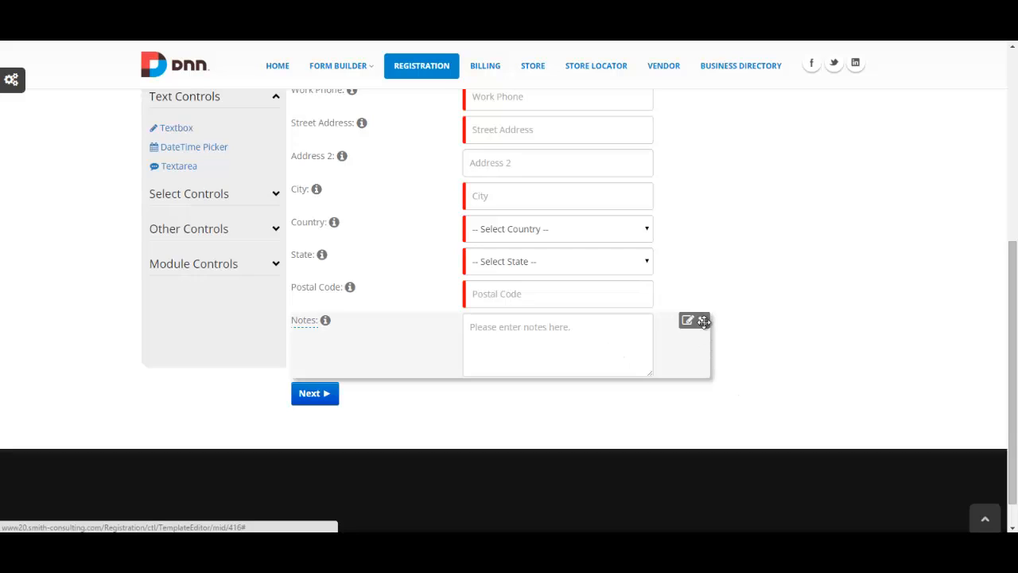
# Add a checkbox from the select controls below the Postal Code field and make it an agreement labelled "Agree to Terms"
pyautogui.click(229, 111)
pyautogui.click(231, 151)
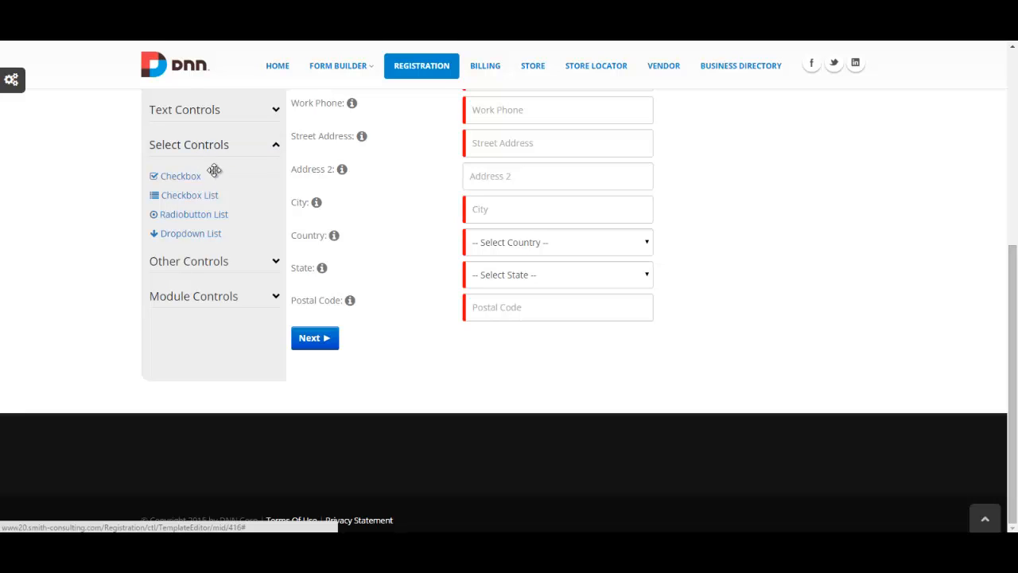
pyautogui.moveTo(204, 176); pyautogui.dragTo(386, 330)
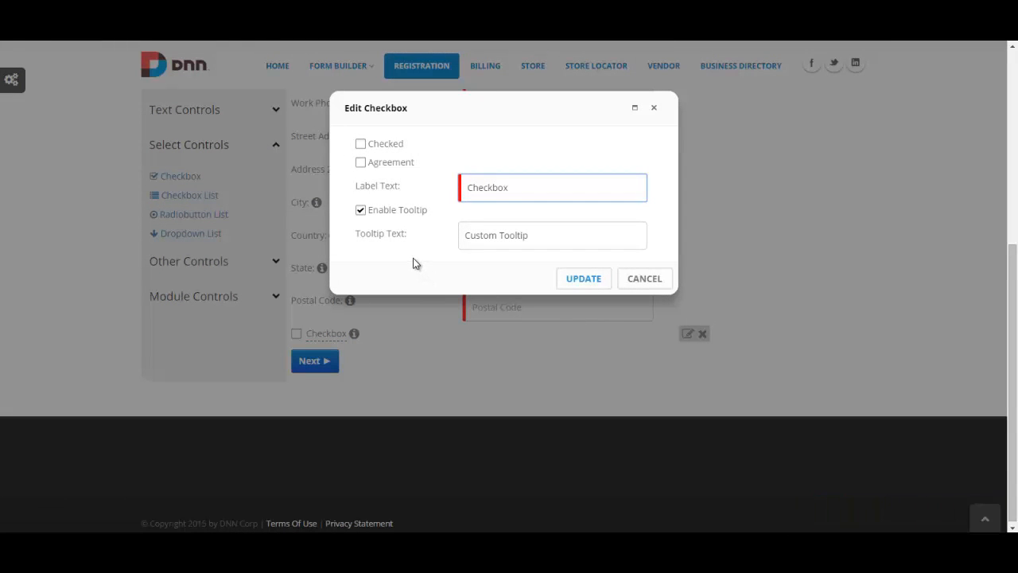
pyautogui.click(361, 164)
pyautogui.doubleClick(538, 192)
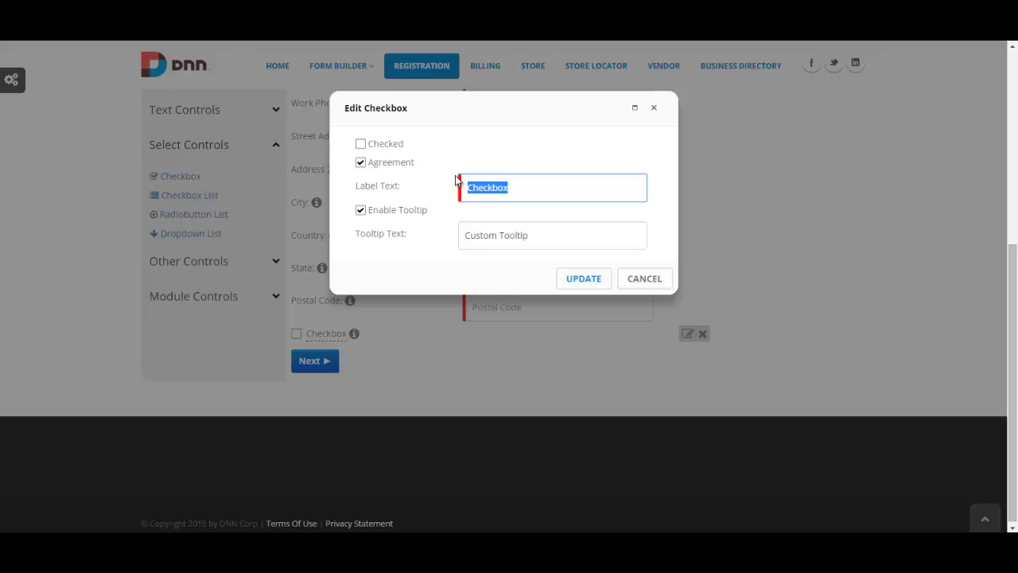
pyautogui.write('Agree to Terms')
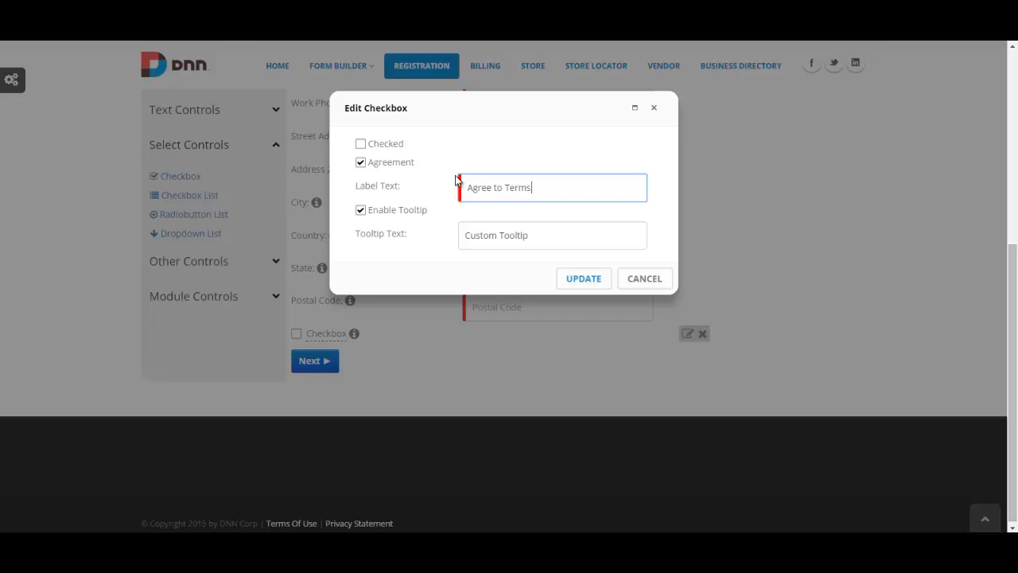
# Set the checkbox as checked, change its tooltip text to "I agree to the Terms & Conditions" and apply the changes
pyautogui.click(360, 145)
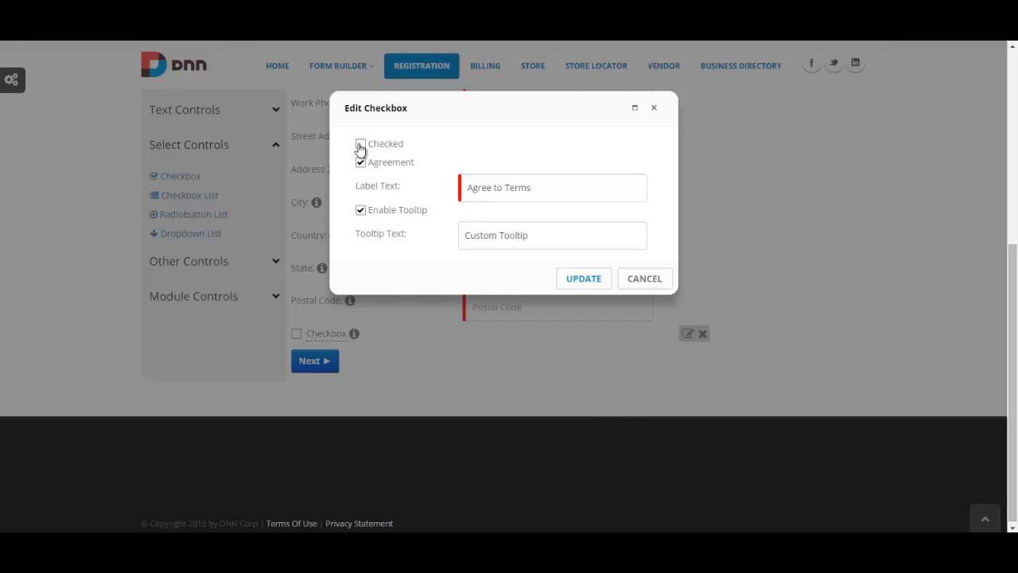
pyautogui.click(360, 146)
pyautogui.moveTo(565, 248); pyautogui.dragTo(342, 199)
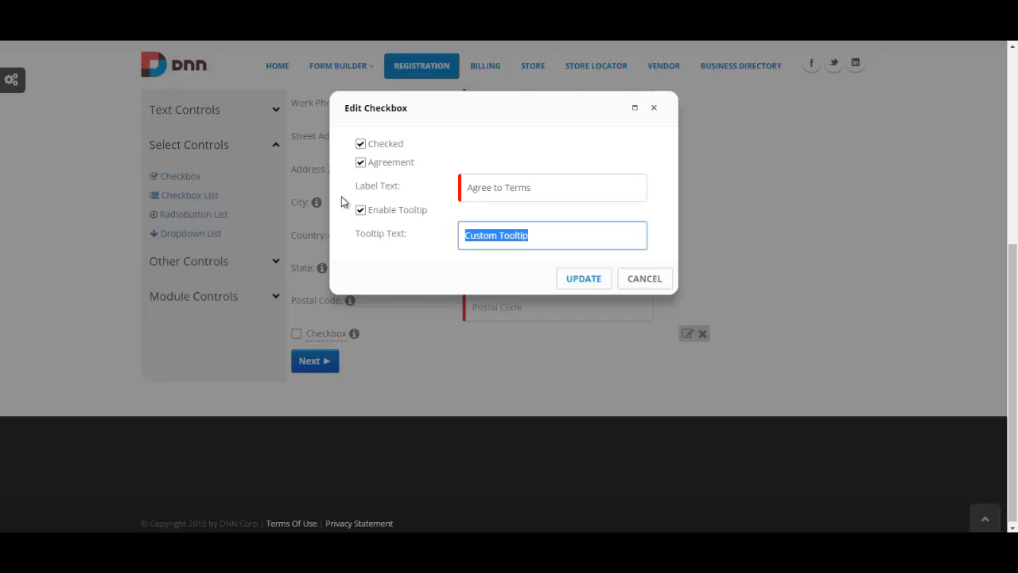
pyautogui.write('I agr')
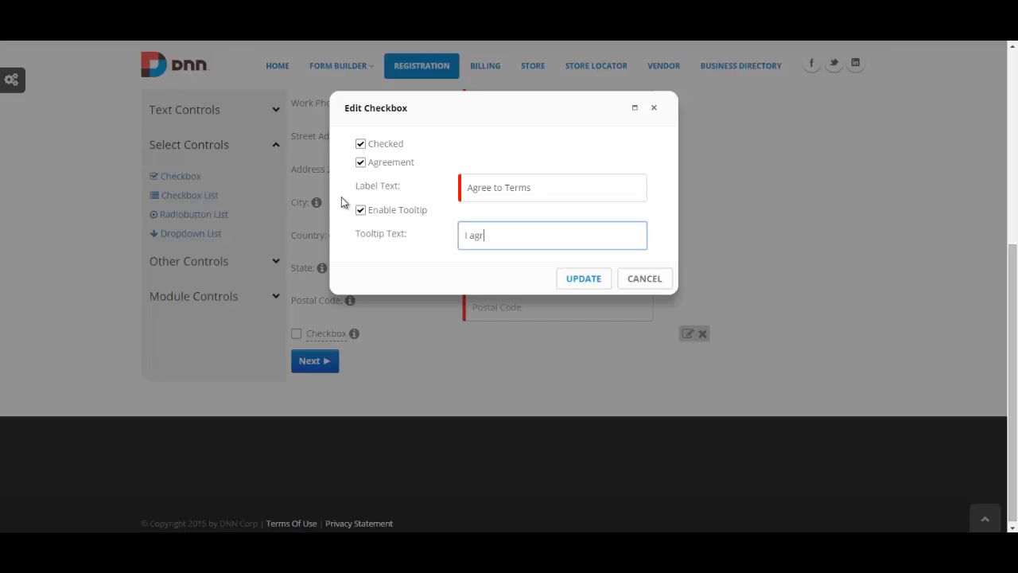
pyautogui.write('ree to the Terms & Conditions')
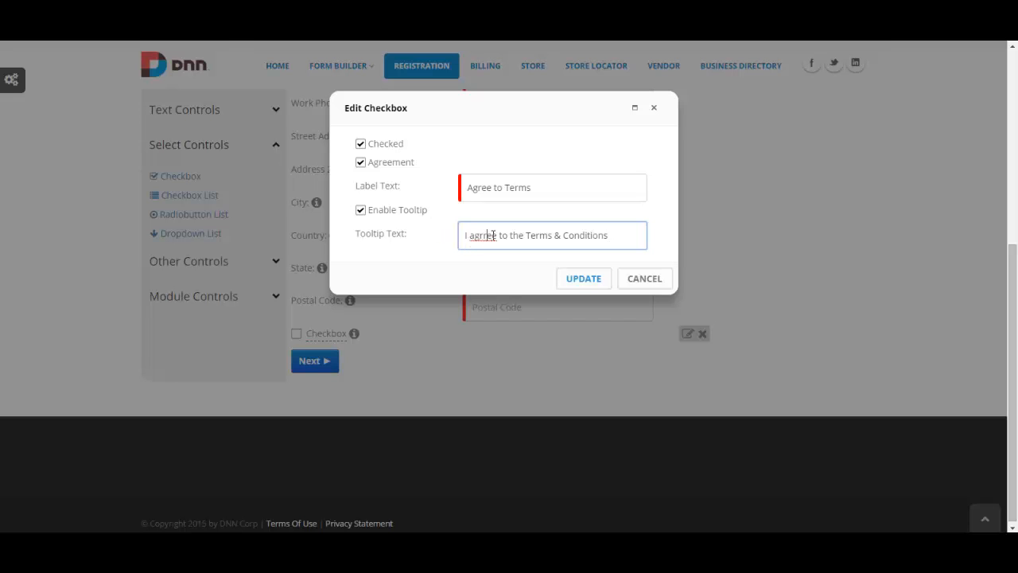
pyautogui.press('BackSpace')
pyautogui.click(583, 280)
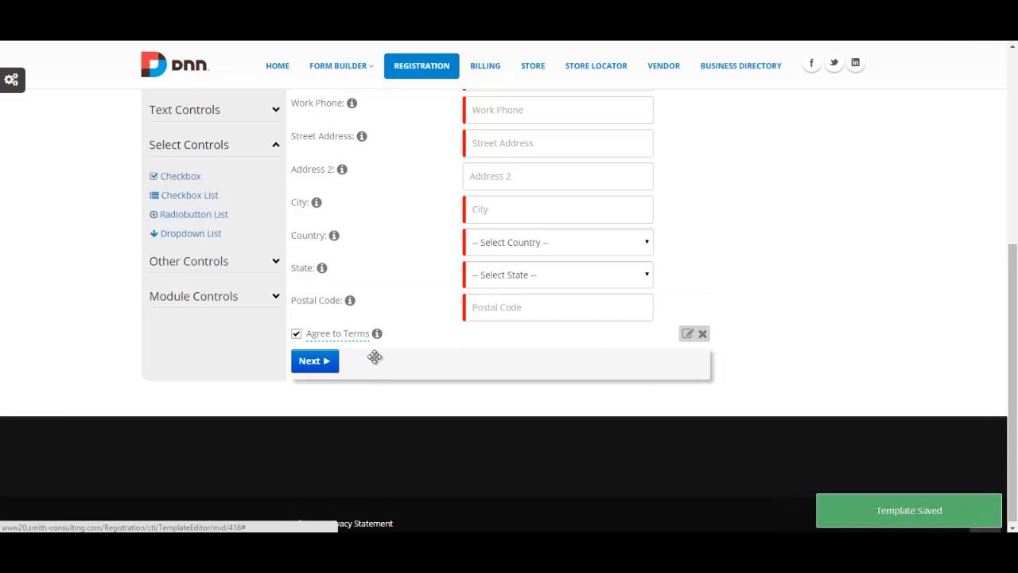
# Delete the Agree to Terms checkbox from the registration form
pyautogui.moveTo(379, 338)
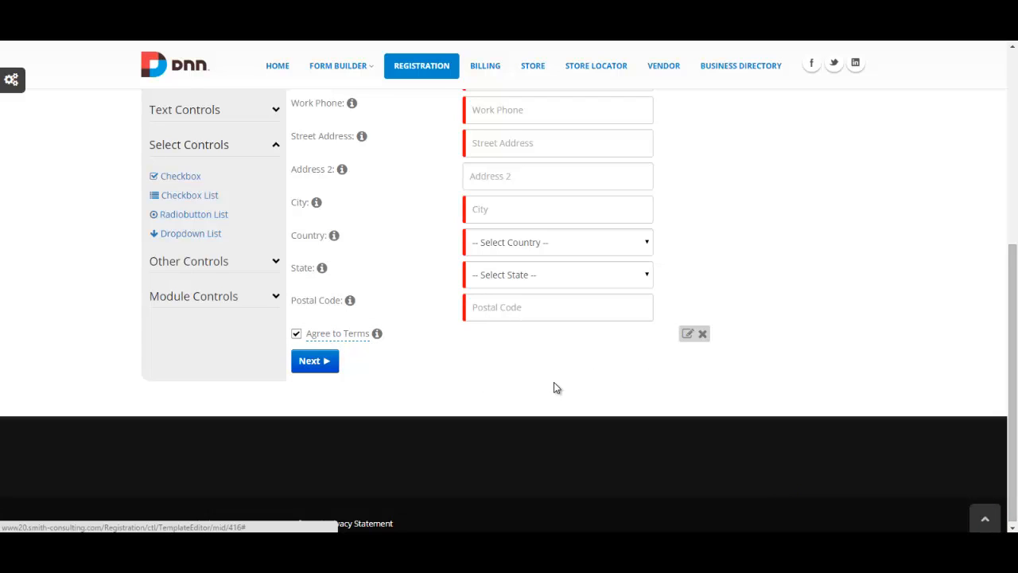
pyautogui.click(703, 332)
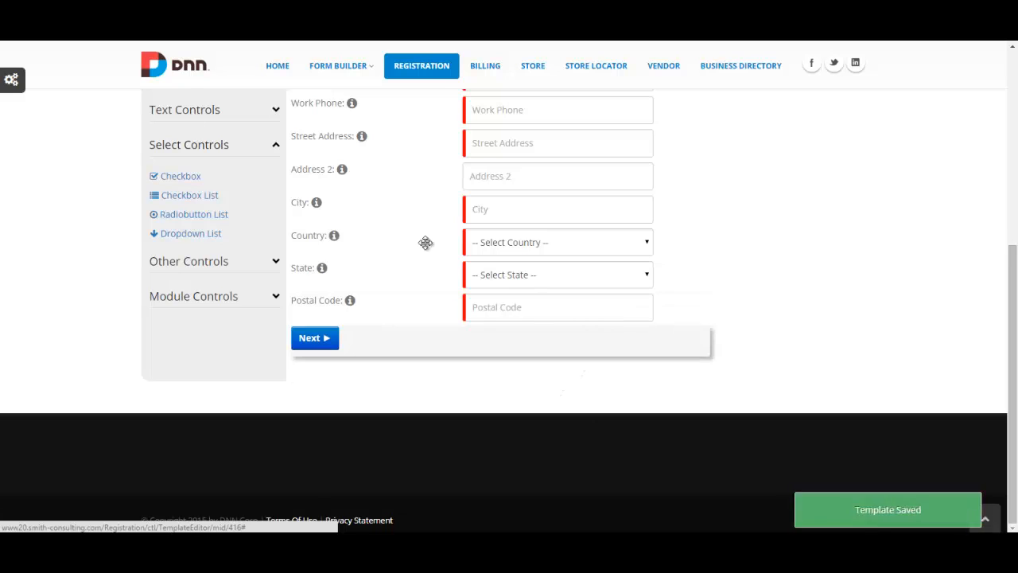
# Add a checkbox list below the Postal Code field and set its tooltip text to "Check the boxes for your selections."
pyautogui.moveTo(189, 196); pyautogui.dragTo(340, 369)
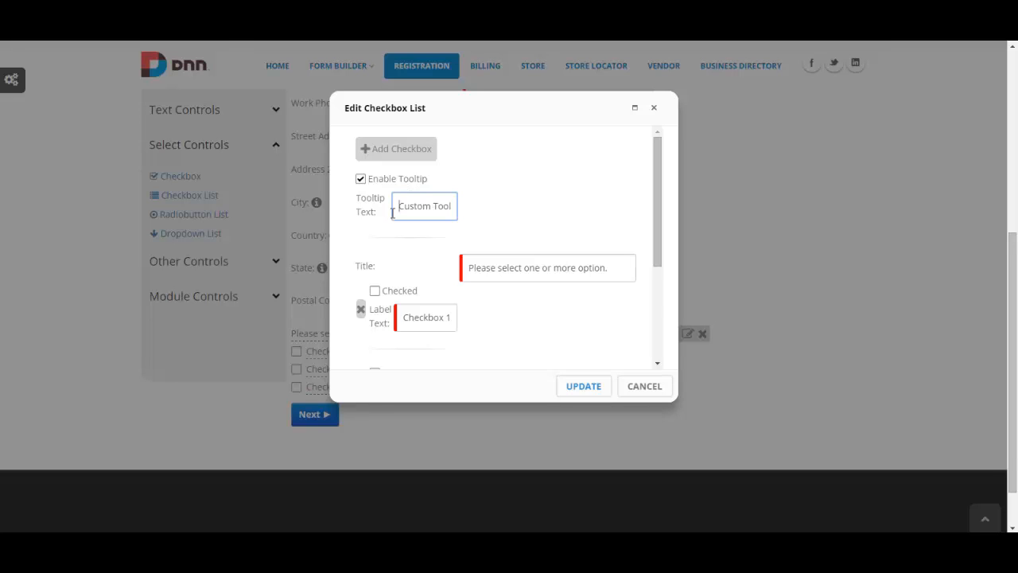
pyautogui.moveTo(395, 205); pyautogui.dragTo(708, 220)
pyautogui.write('Ch')
pyautogui.write('eck the boxes f')
pyautogui.write('or your selec')
pyautogui.write('tions.')
# Remove the Checkbox 3 option from the checkbox list
pyautogui.scroll(-2, 541, 213)
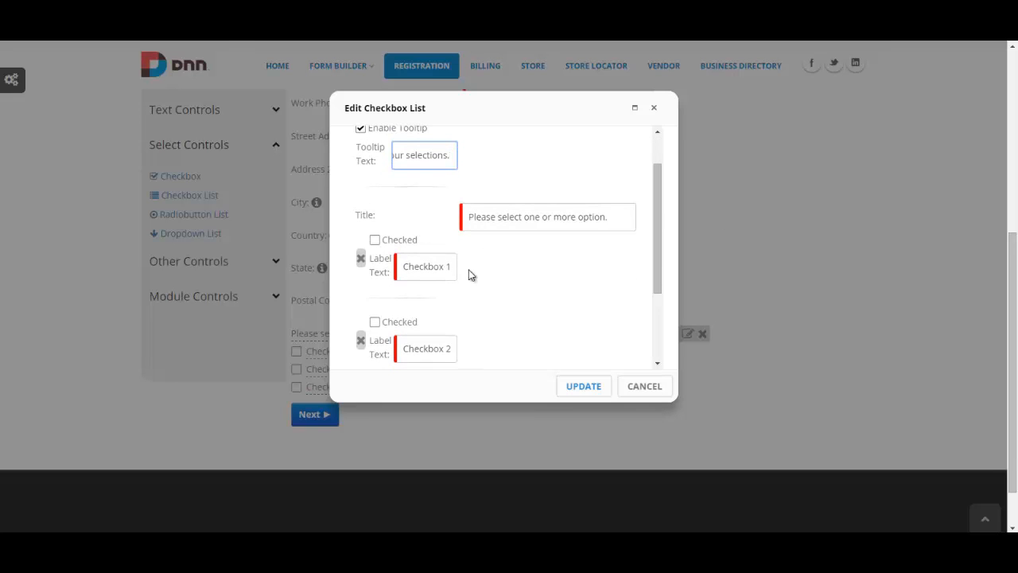
pyautogui.scroll(-2, 446, 253)
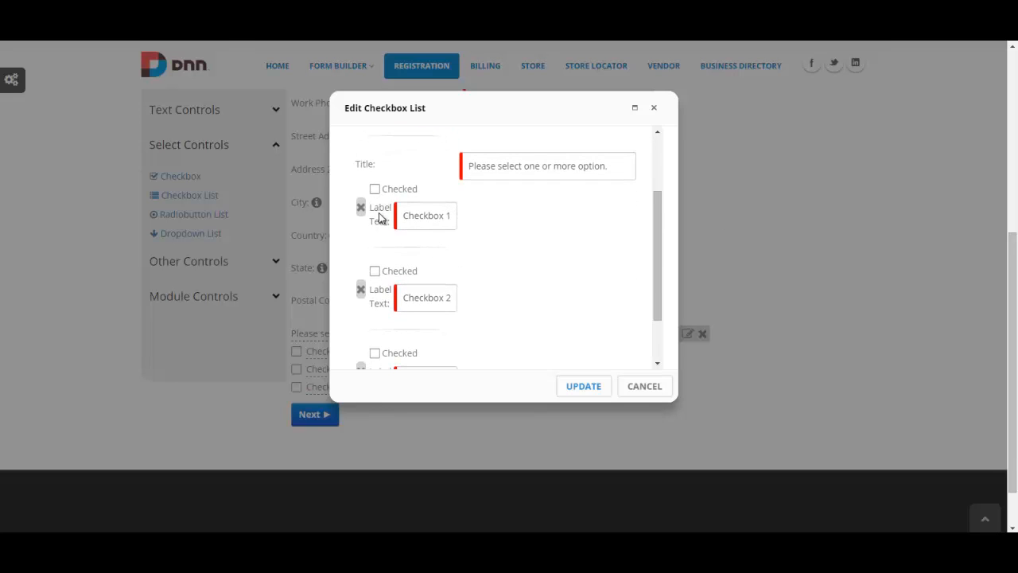
pyautogui.scroll(-2, 409, 236)
pyautogui.scroll(-1, 409, 236)
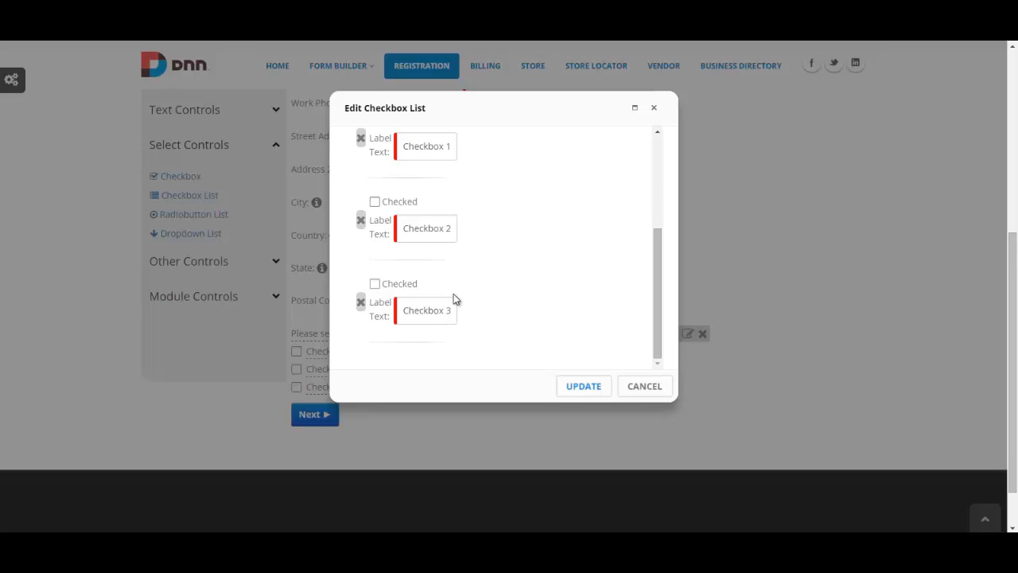
pyautogui.click(360, 300)
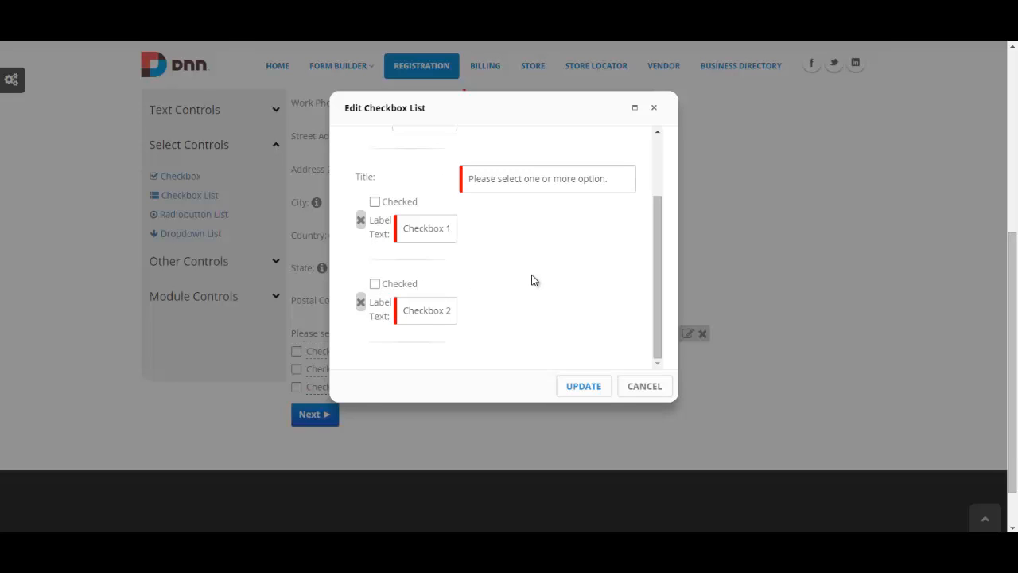
# Add five more checkboxes to the checkbox list, making seven options, and apply the changes
pyautogui.scroll(3, 543, 284)
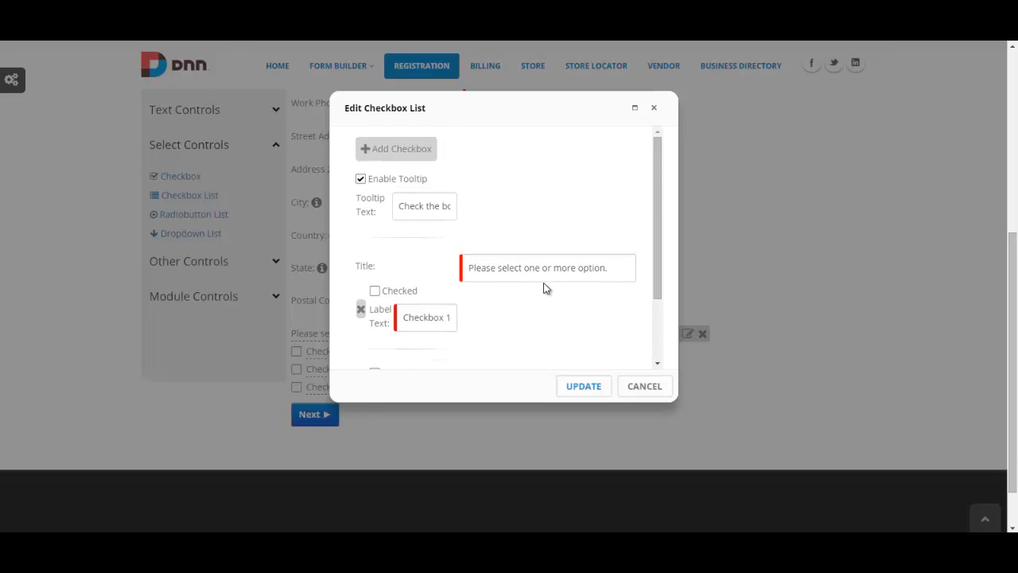
pyautogui.click(386, 156)
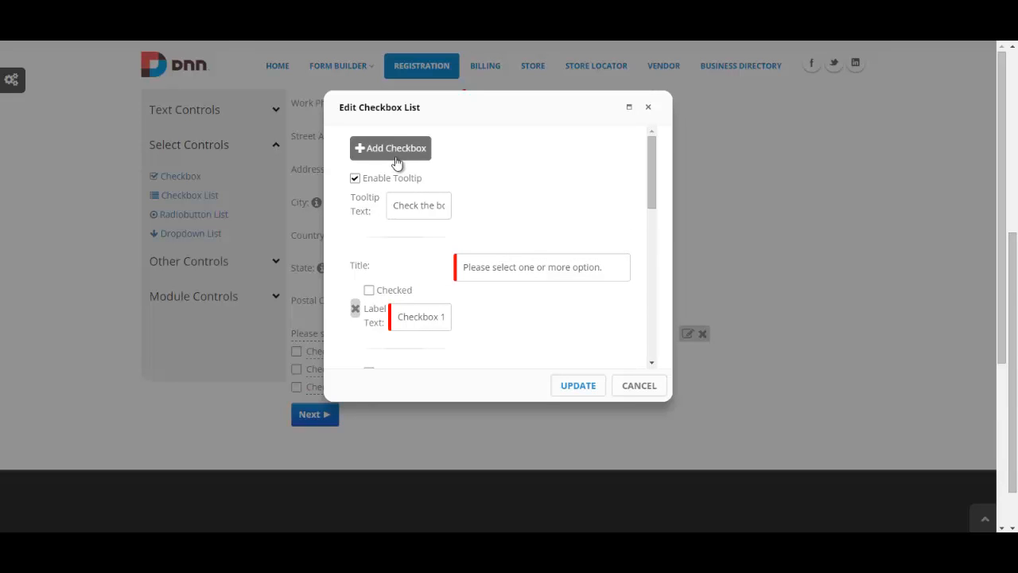
pyautogui.scroll(-2, 525, 249)
pyautogui.scroll(-3, 526, 249)
pyautogui.click(593, 388)
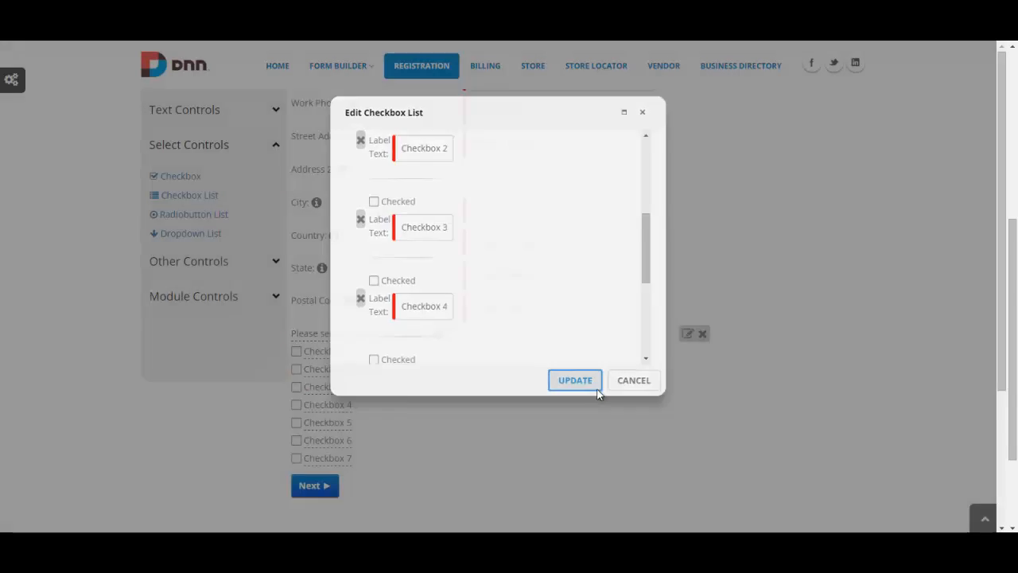
# Delete the checkbox list from the registration form
pyautogui.scroll(-2, 289, 303)
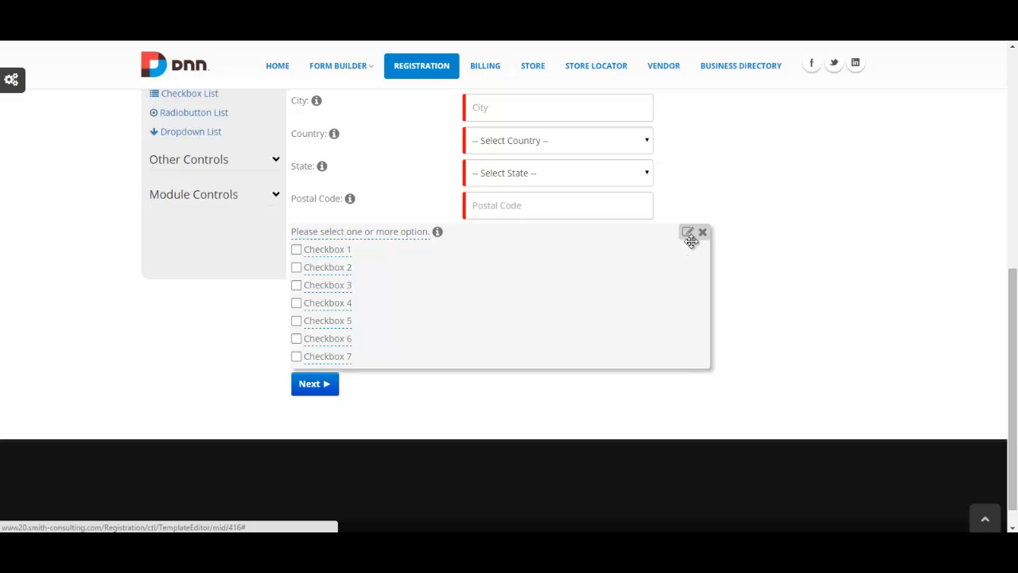
pyautogui.click(703, 233)
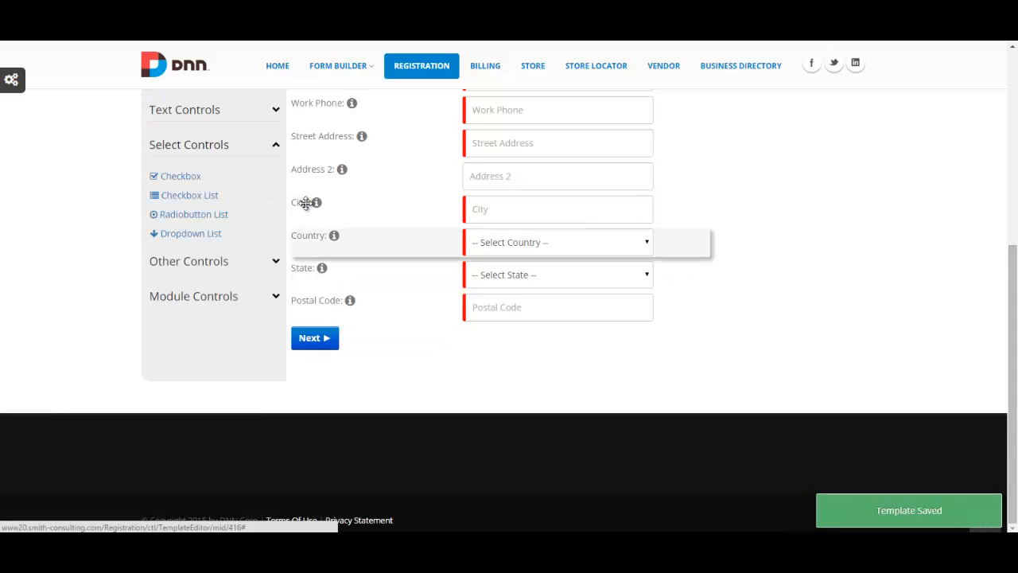
# Add a radio button list below the Postal Code field and extend it to five radio options
pyautogui.moveTo(193, 213); pyautogui.dragTo(416, 362)
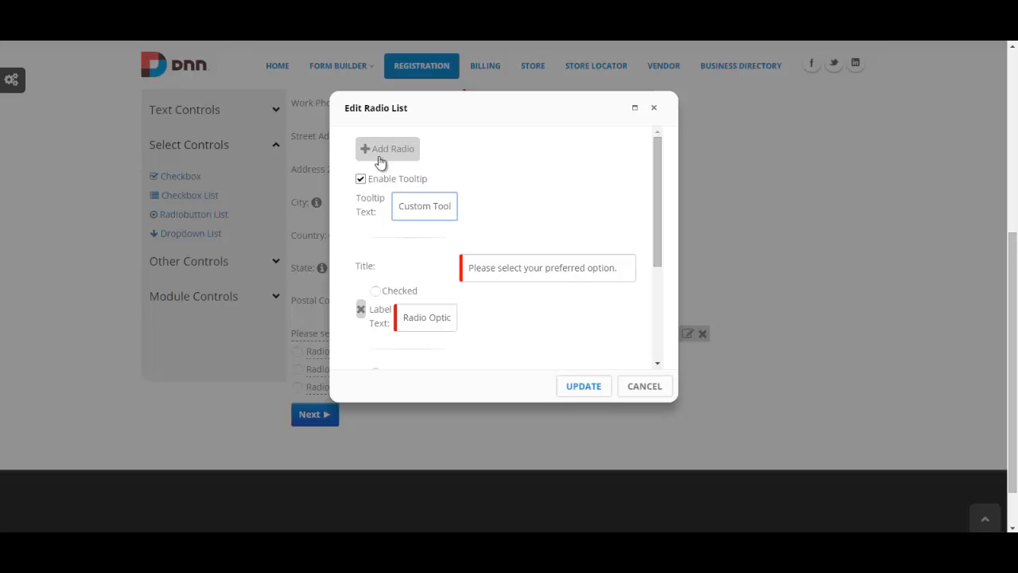
pyautogui.scroll(-1, 510, 193)
pyautogui.scroll(-3, 477, 199)
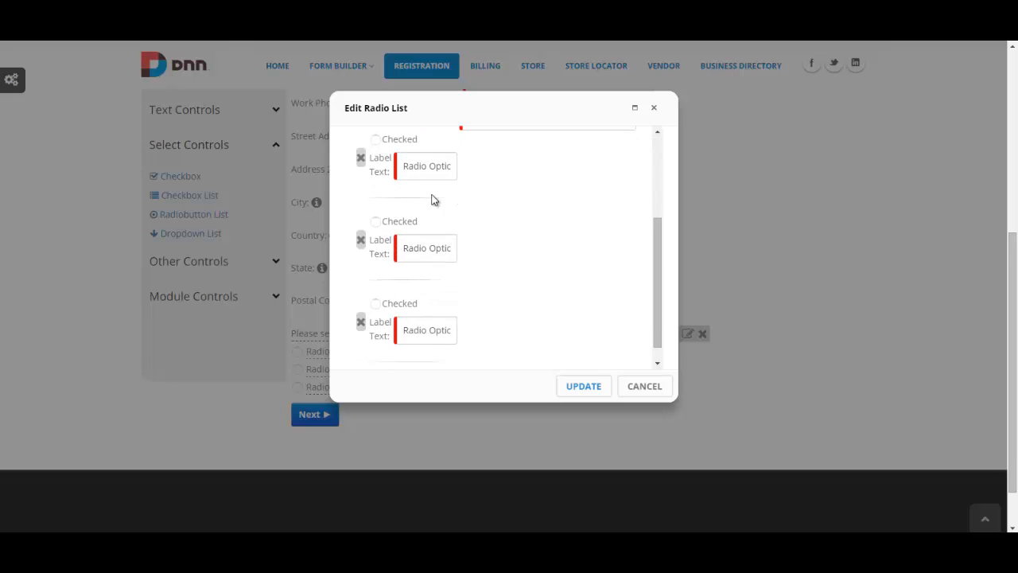
pyautogui.scroll(4, 504, 205)
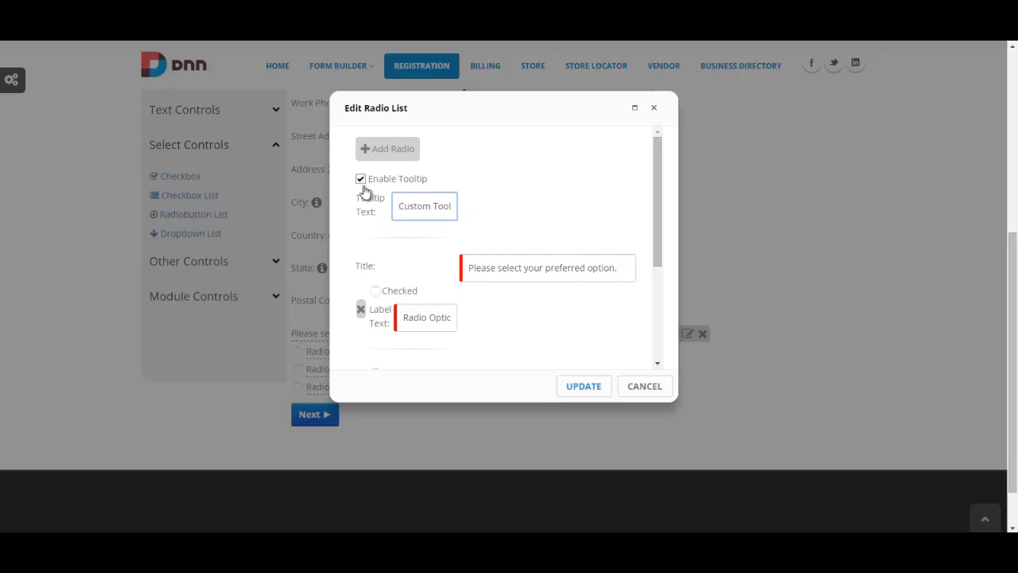
pyautogui.scroll(-3, 438, 196)
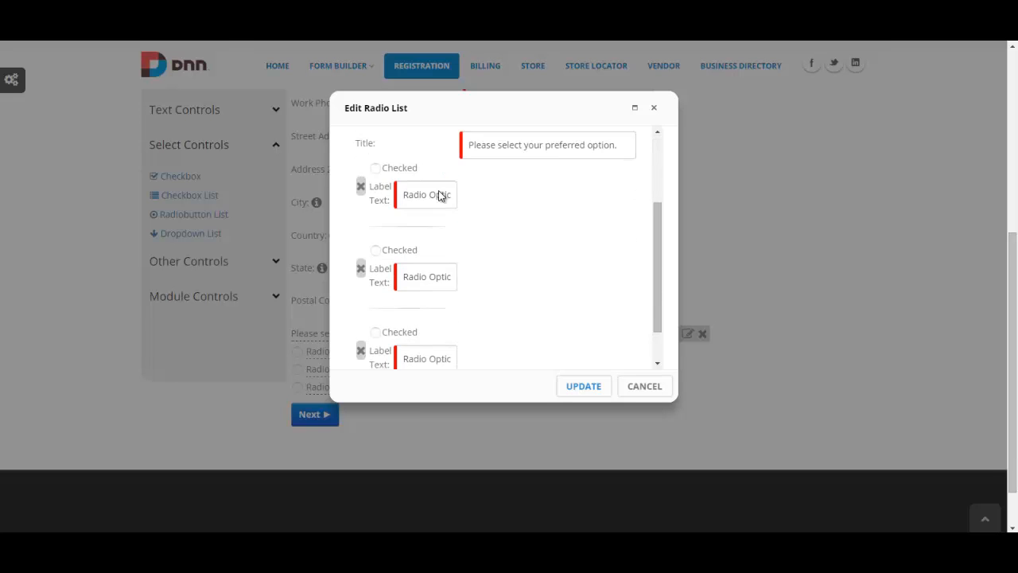
pyautogui.scroll(5, 379, 191)
pyautogui.click(373, 159)
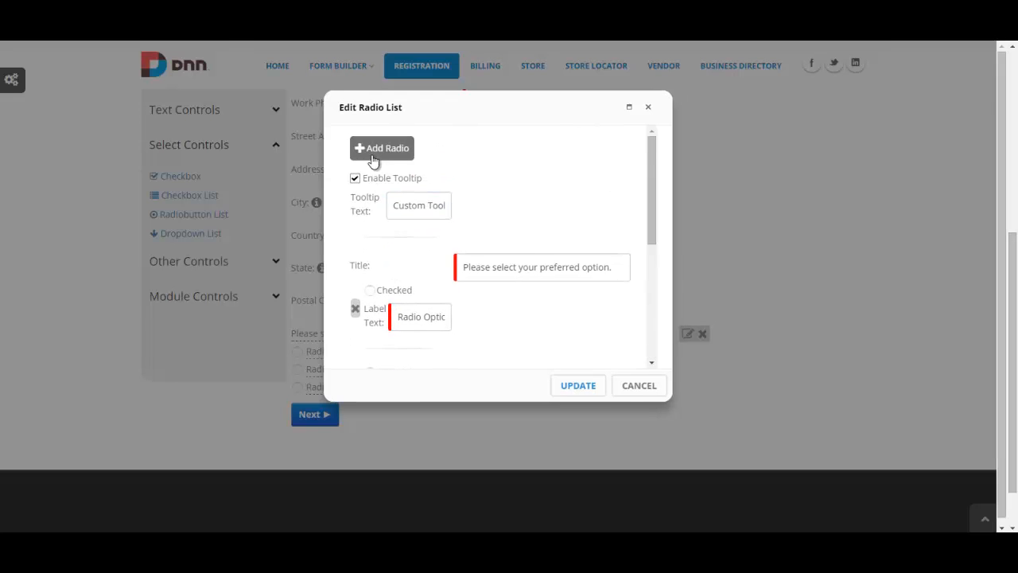
# Set the radio list's tooltip text to "Select one option." and apply the changes
pyautogui.moveTo(390, 196); pyautogui.dragTo(652, 231)
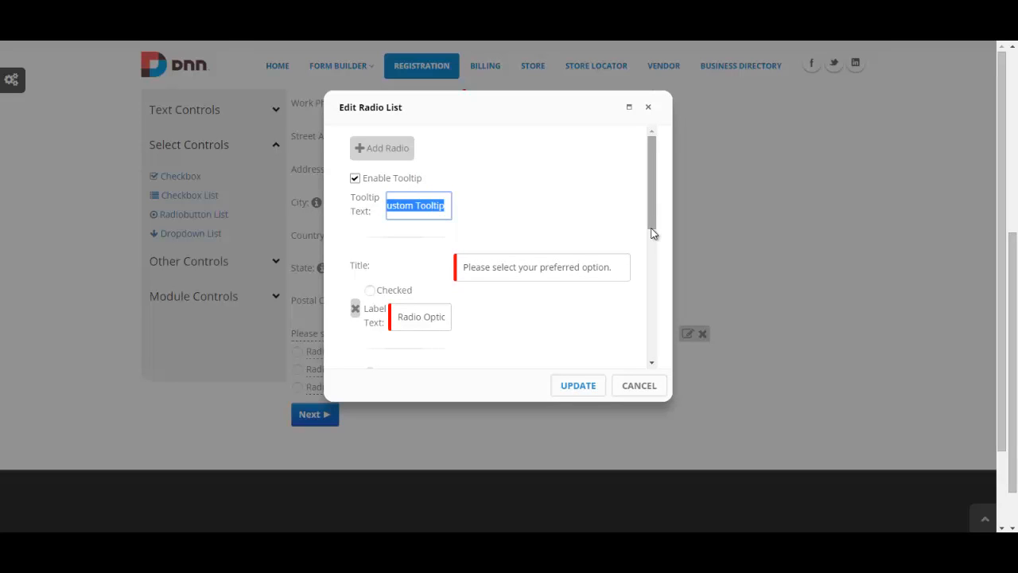
pyautogui.write('Select on')
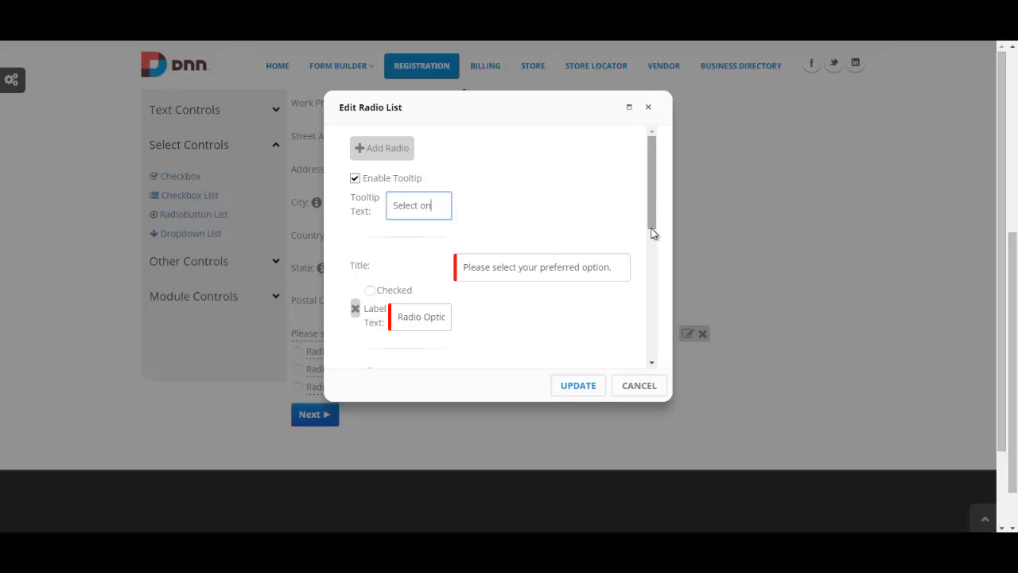
pyautogui.write('e option.')
pyautogui.click(576, 386)
# Delete the radio button list from the registration form
pyautogui.scroll(-1, 287, 318)
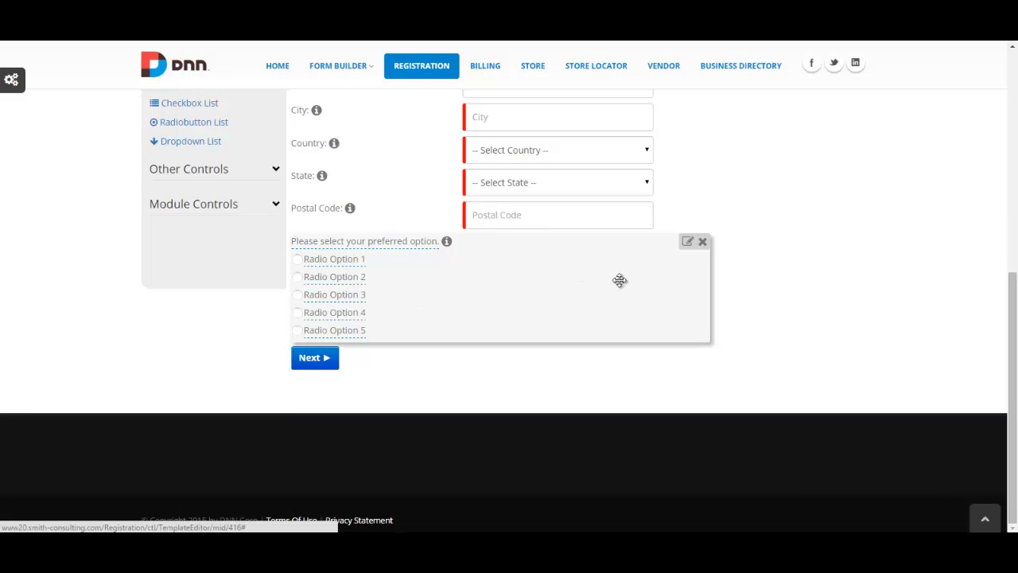
pyautogui.click(702, 241)
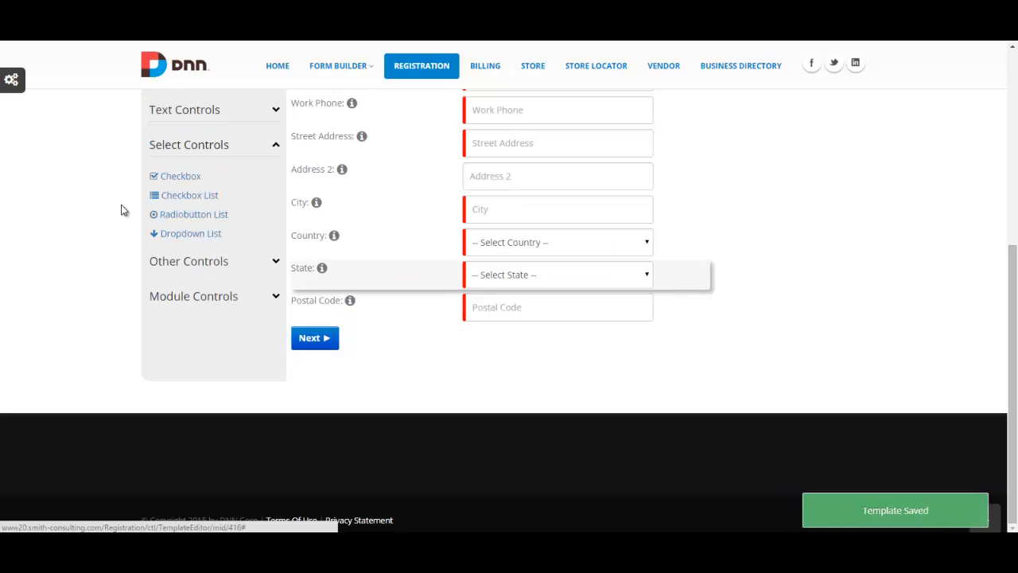
# Add a dropdown list below the Postal Code field and set its tooltip text to "Select one option from the dropdown."
pyautogui.moveTo(186, 230); pyautogui.dragTo(369, 361)
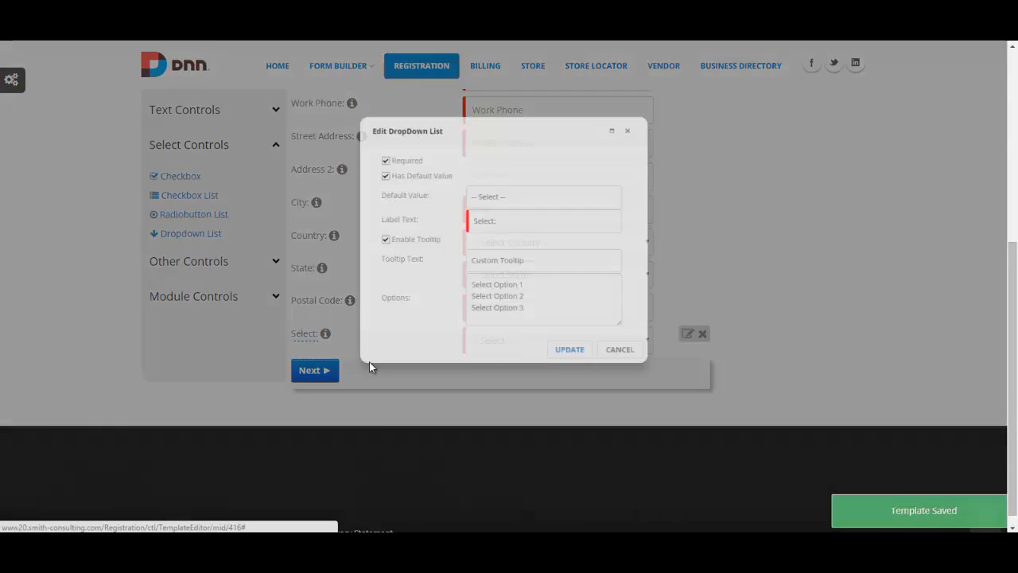
pyautogui.moveTo(526, 189); pyautogui.dragTo(426, 180)
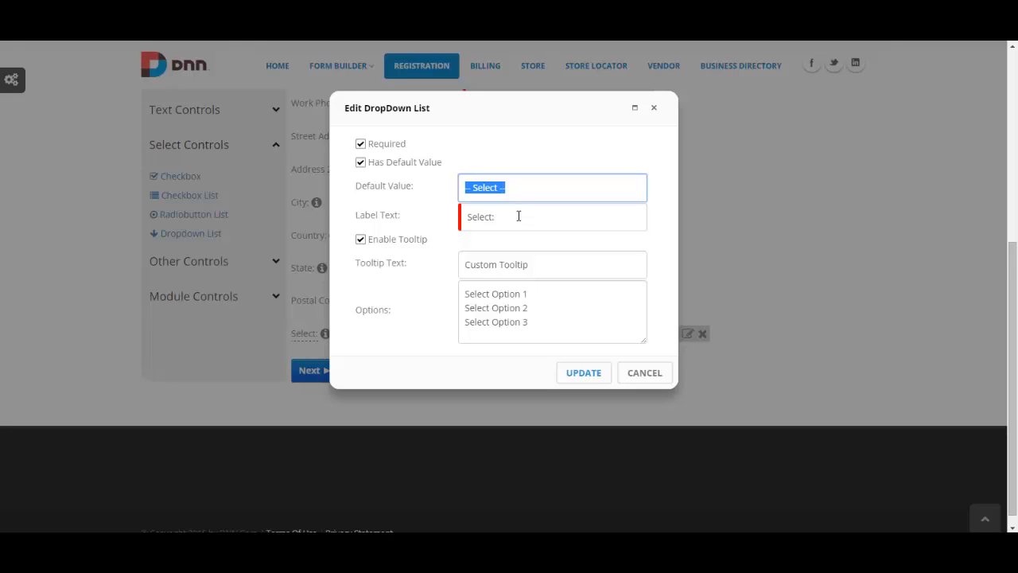
pyautogui.moveTo(532, 263); pyautogui.dragTo(337, 261)
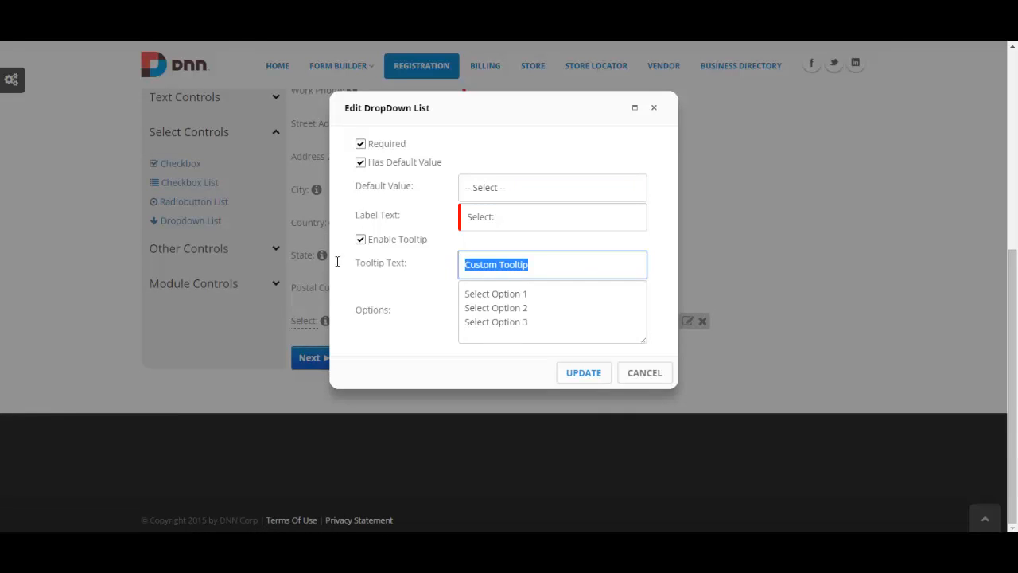
pyautogui.write('Select')
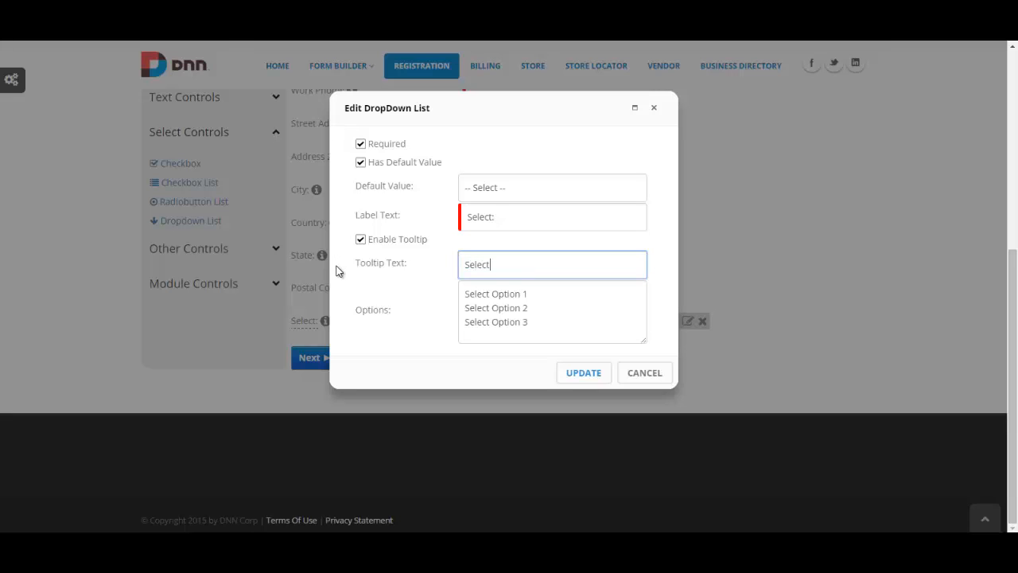
pyautogui.write(' one option from the dropd')
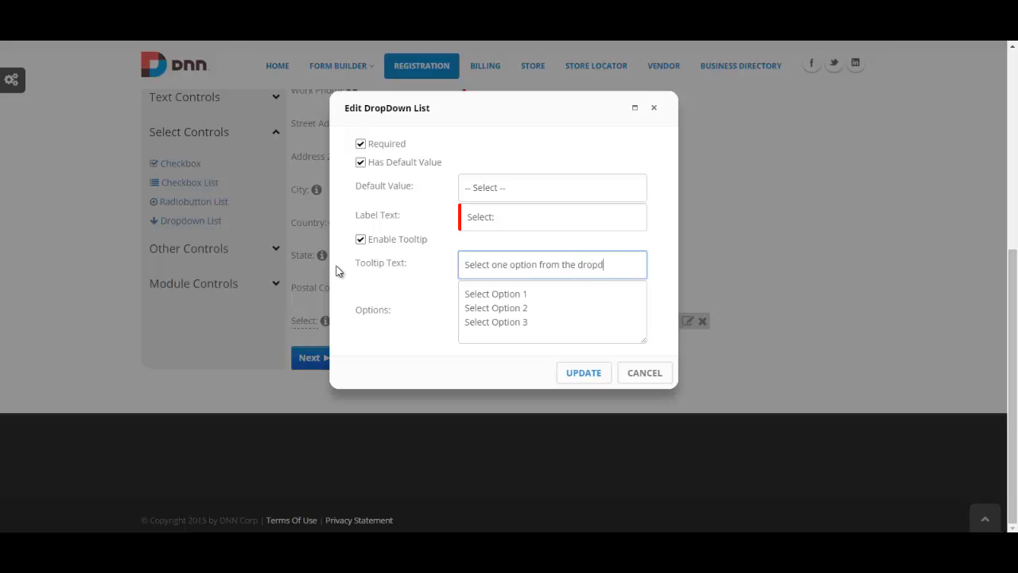
pyautogui.write('own.')
# Add "Select Option 4" as a fourth entry in the dropdown's options
pyautogui.click(496, 293)
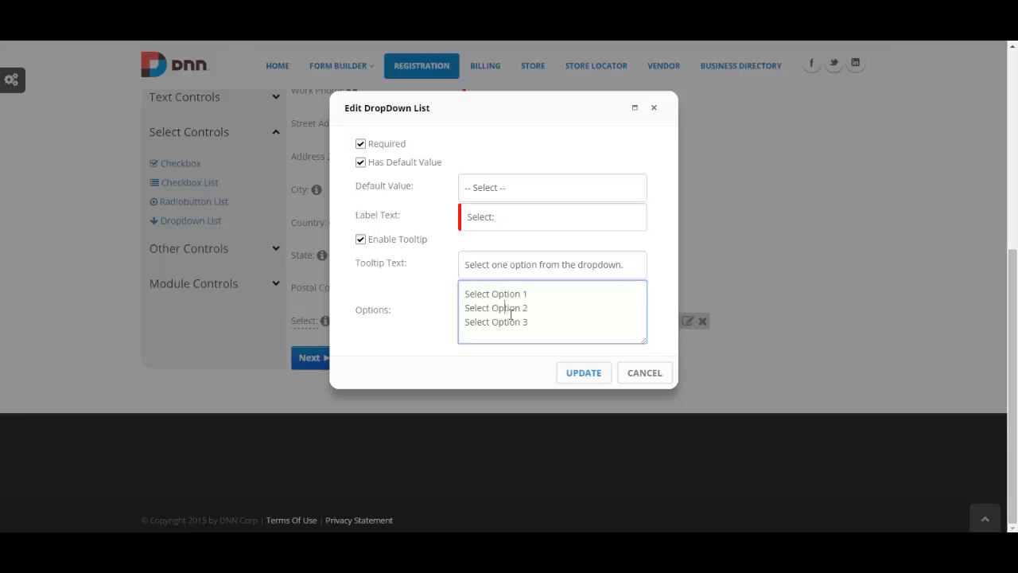
pyautogui.click(537, 321)
pyautogui.press('Return')
pyautogui.write('Select')
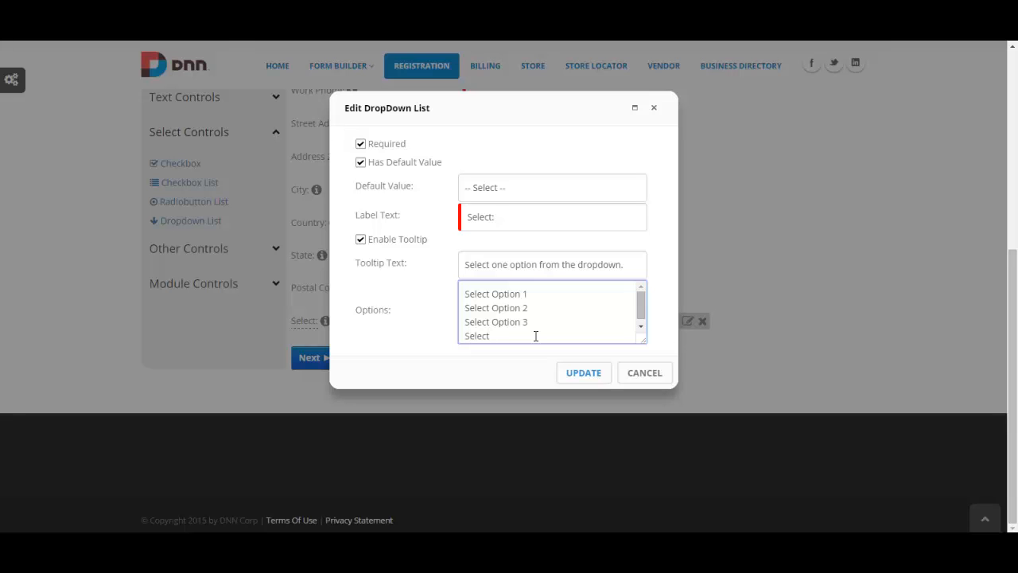
pyautogui.write(' Option 4')
# Remove Select Option 3 and Select Option 4 from the dropdown's options and apply the changes
pyautogui.moveTo(529, 335); pyautogui.dragTo(441, 323)
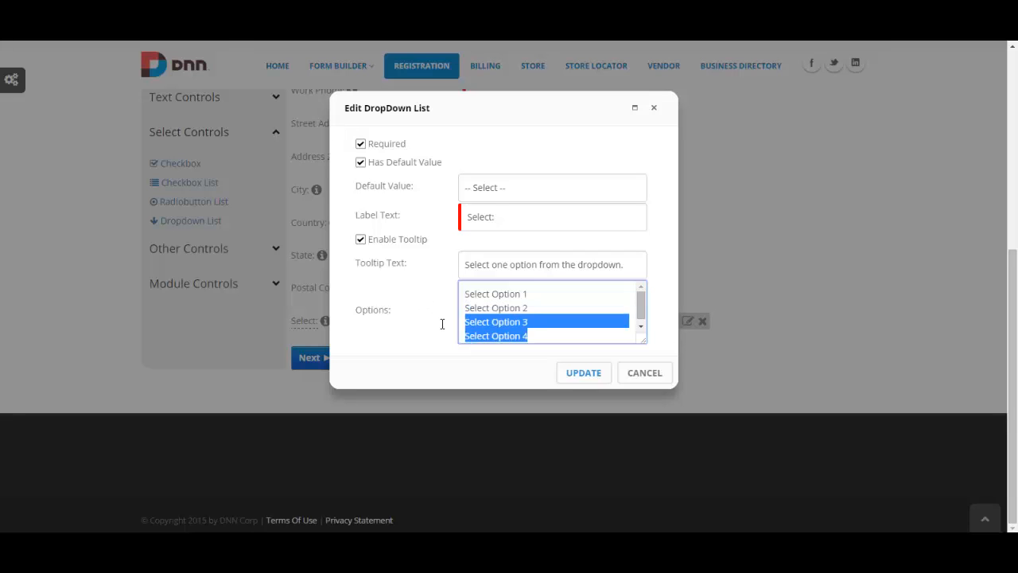
pyautogui.press('BackSpace')
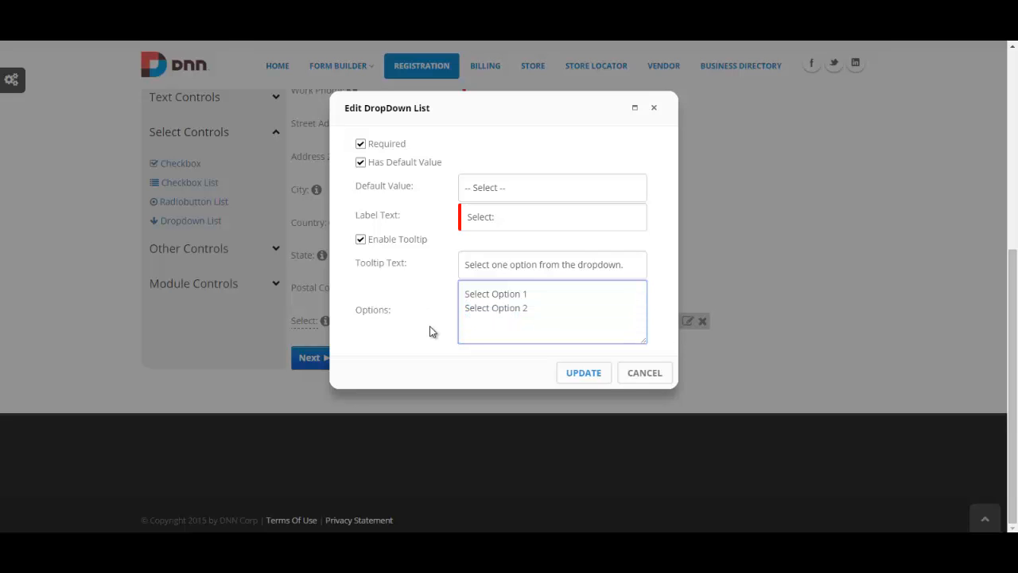
pyautogui.click(572, 375)
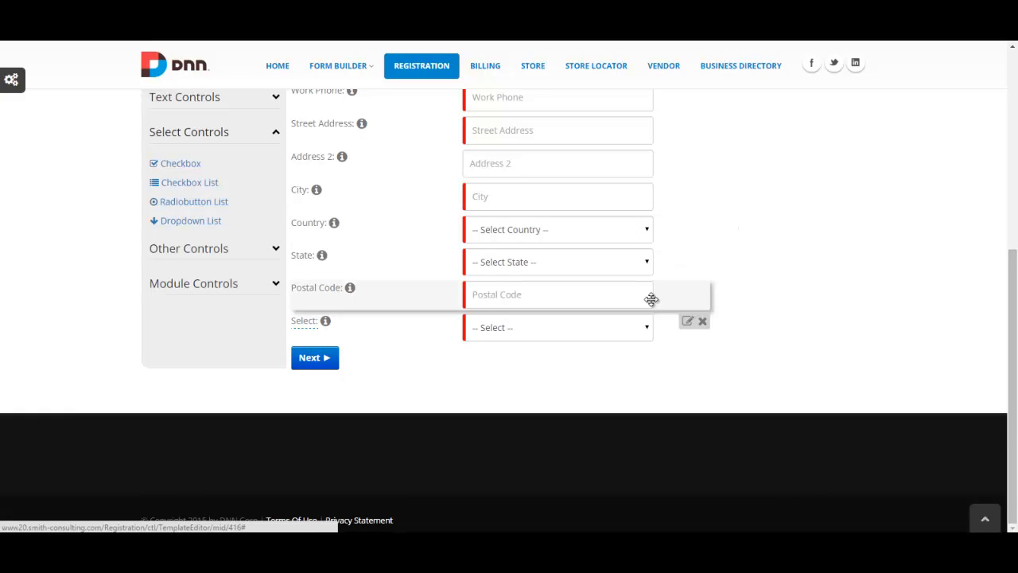
# Delete the dropdown list from the registration form and collapse the select controls
pyautogui.click(703, 322)
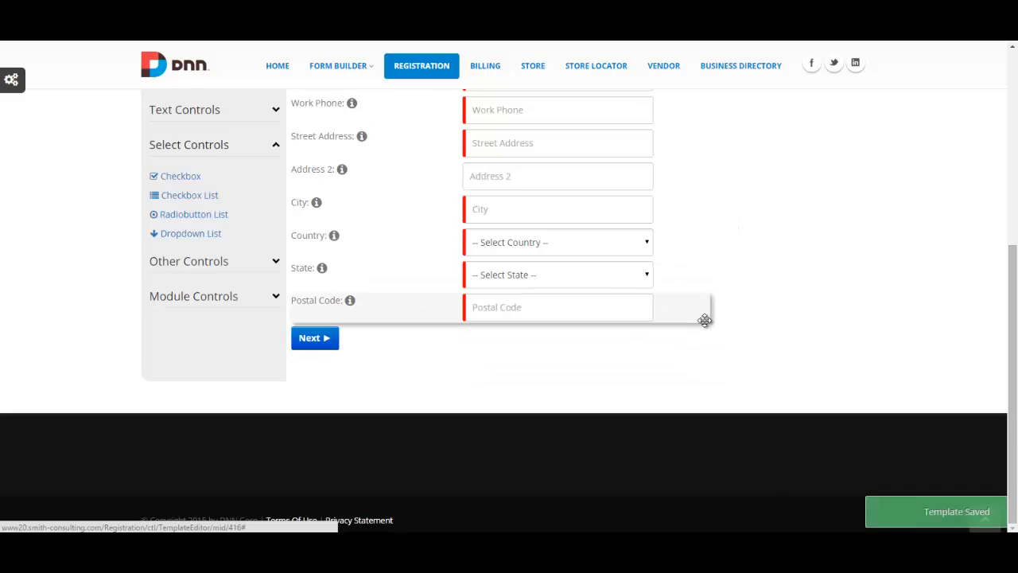
pyautogui.click(194, 151)
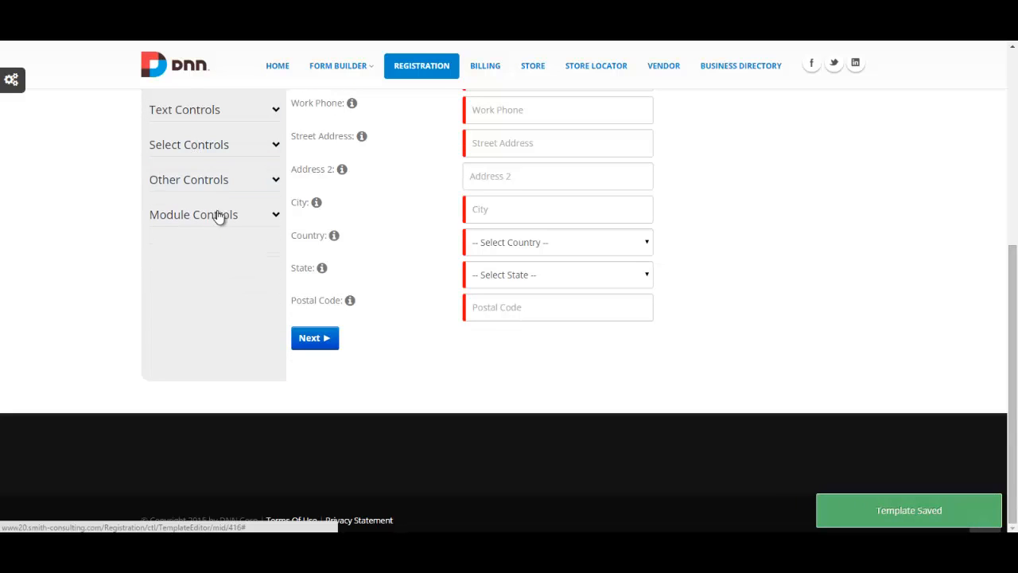
# Add a file upload control below the Postal Code field and apply it with its default settings
pyautogui.click(210, 186)
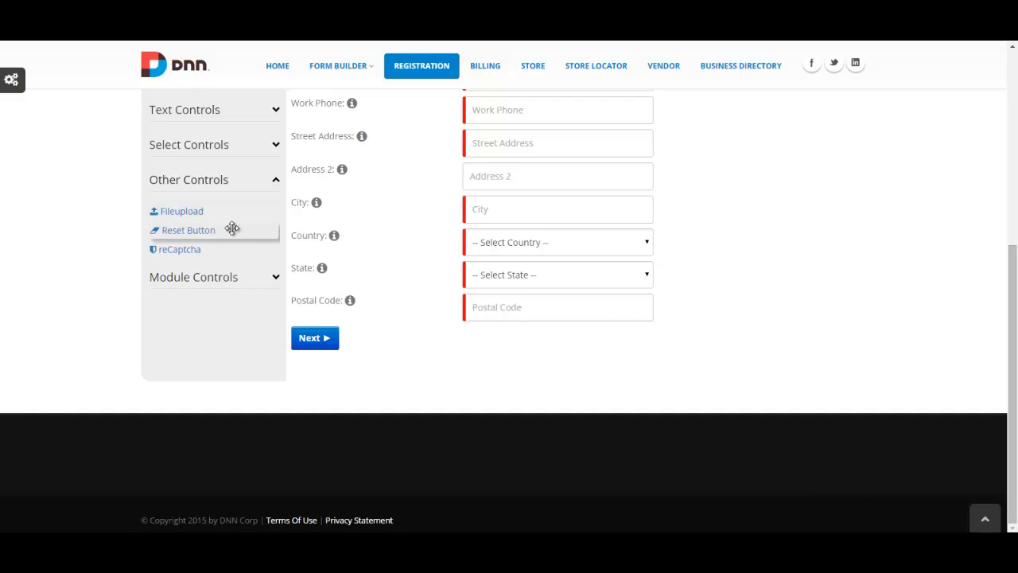
pyautogui.moveTo(191, 212); pyautogui.dragTo(447, 330)
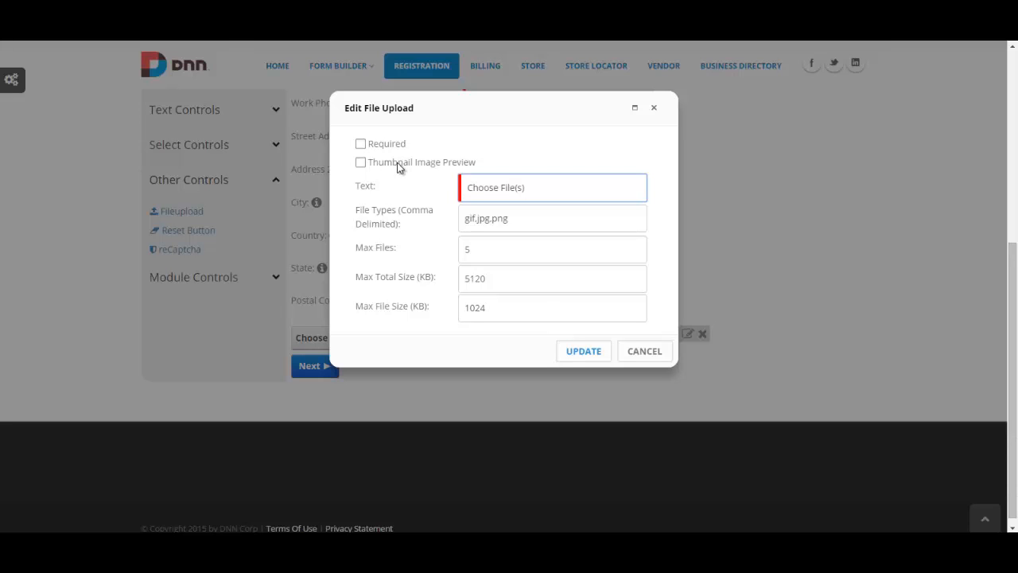
pyautogui.click(528, 222)
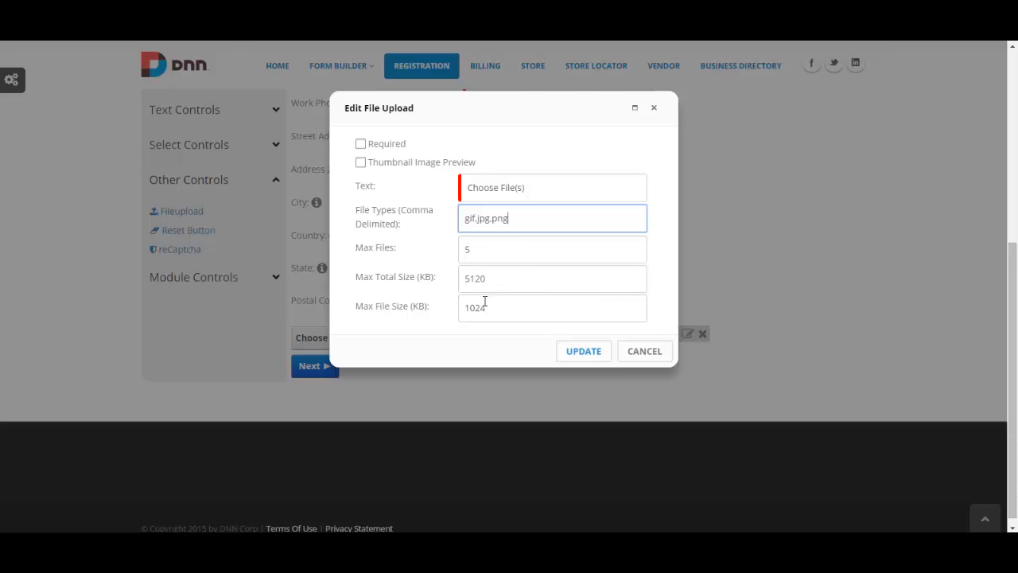
pyautogui.click(592, 363)
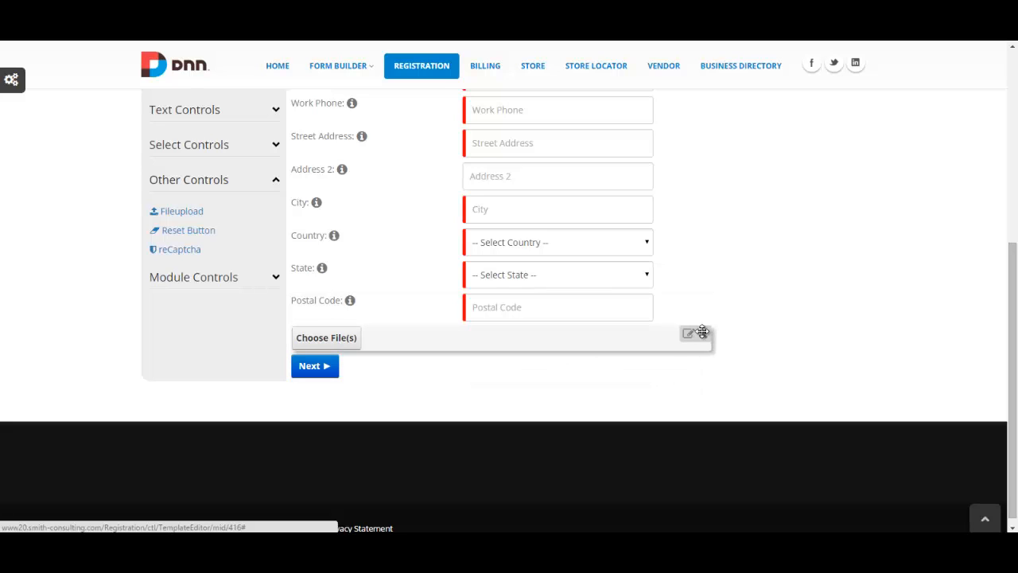
# Add a reset button with the text "Reset" below the file upload control
pyautogui.moveTo(189, 230); pyautogui.dragTo(328, 380)
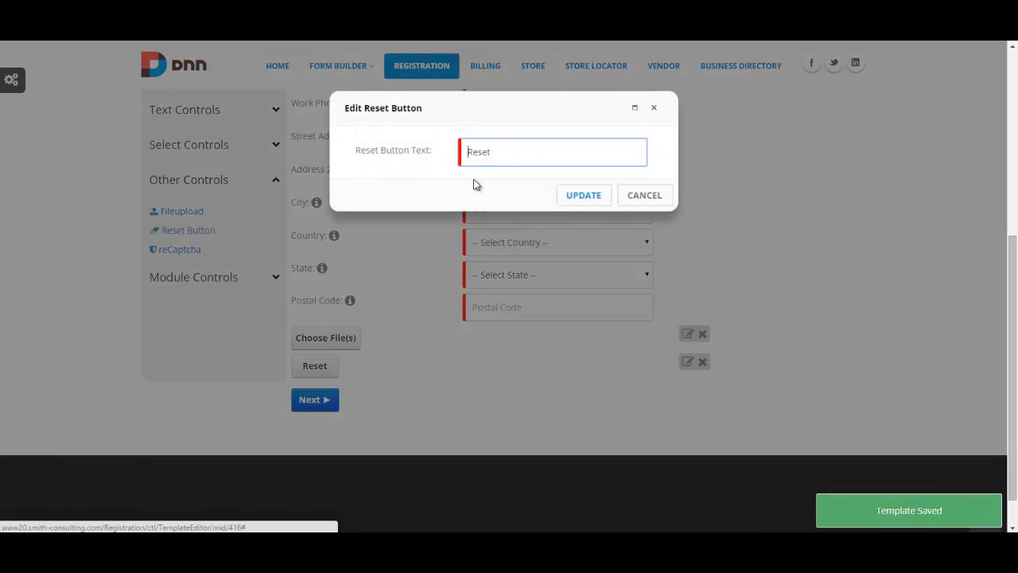
pyautogui.click(575, 196)
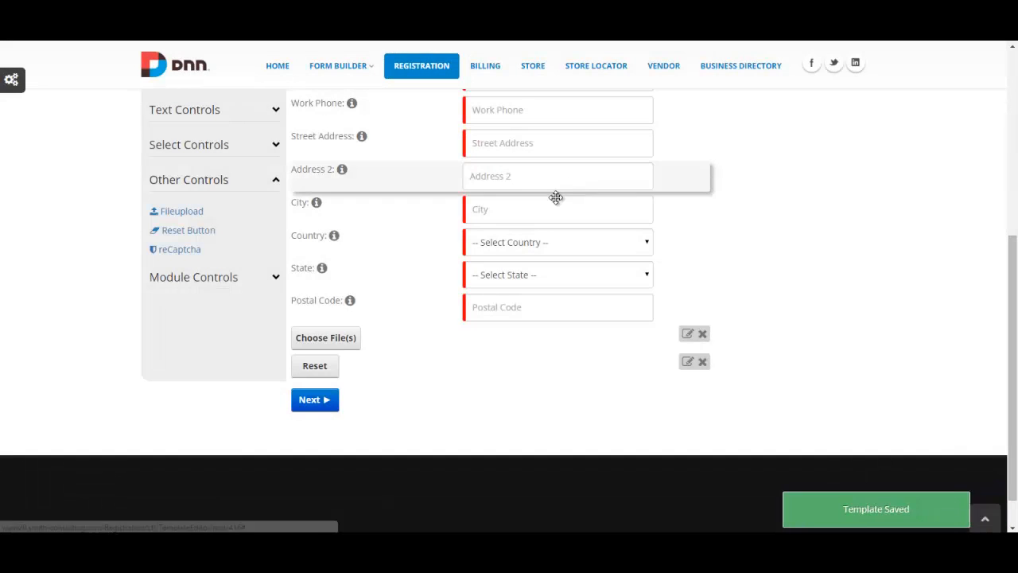
# Delete the reset button and the file upload control from the registration form
pyautogui.click(702, 362)
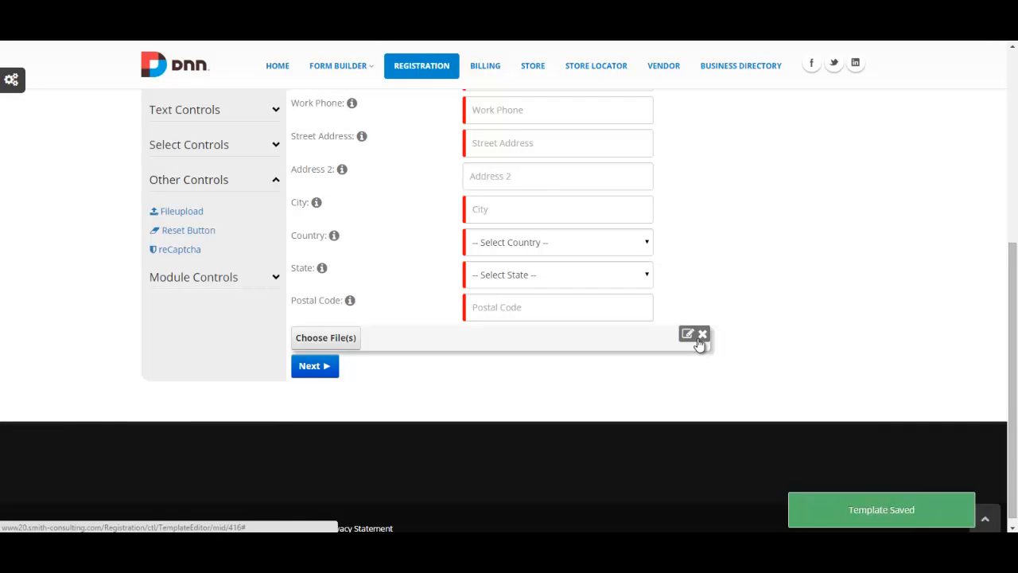
pyautogui.click(703, 334)
# Place a reCaptcha control below the Postal Code field to show its settings, and cancel adding it
pyautogui.moveTo(197, 253); pyautogui.dragTo(343, 381)
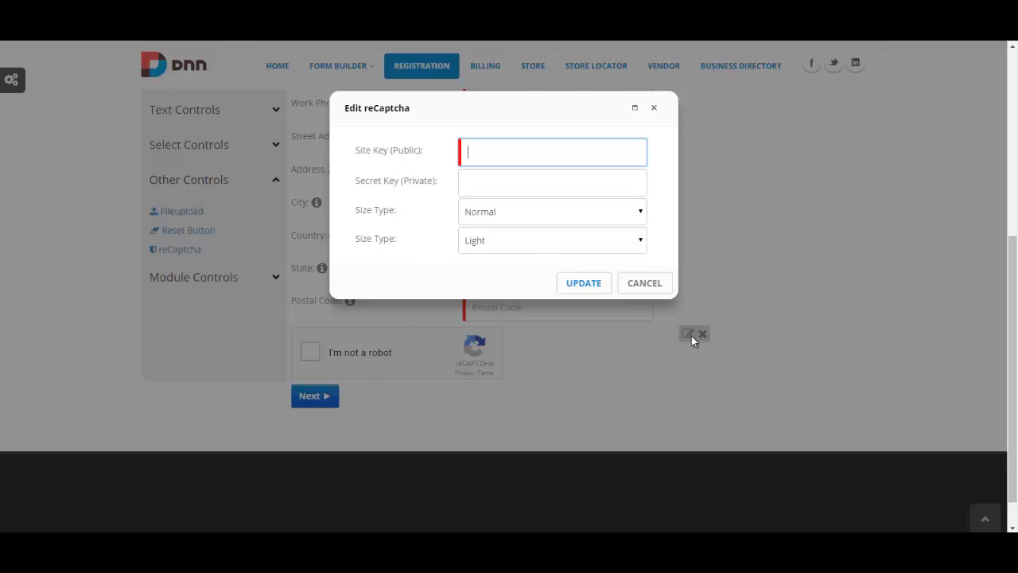
pyautogui.click(634, 281)
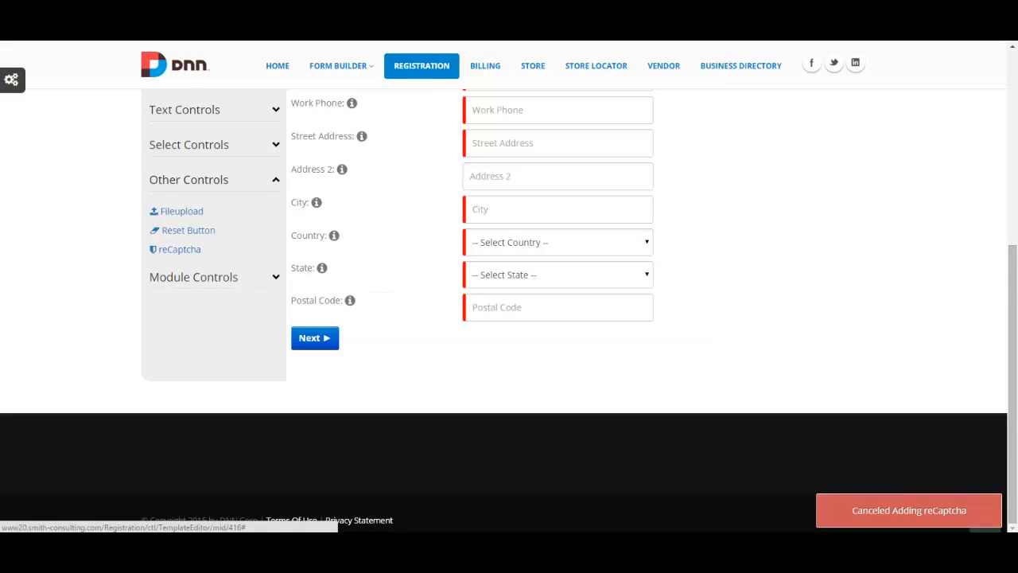
pyautogui.click(276, 181)
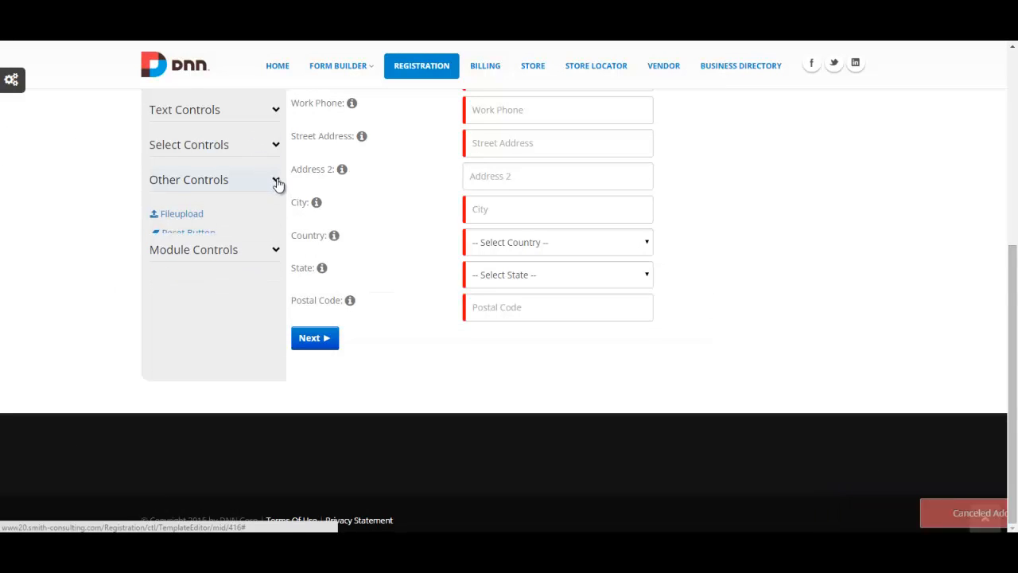
# Examine the list of available module controls alongside the fields of the registration form
pyautogui.click(248, 221)
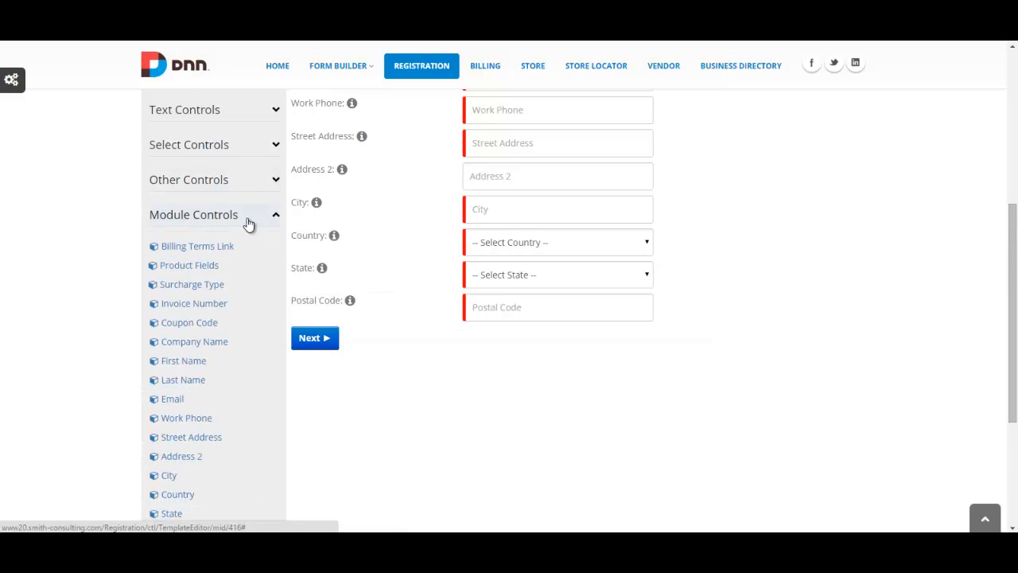
pyautogui.scroll(-3, 246, 254)
pyautogui.moveTo(245, 238); pyautogui.dragTo(248, 255)
pyautogui.scroll(1, 247, 256)
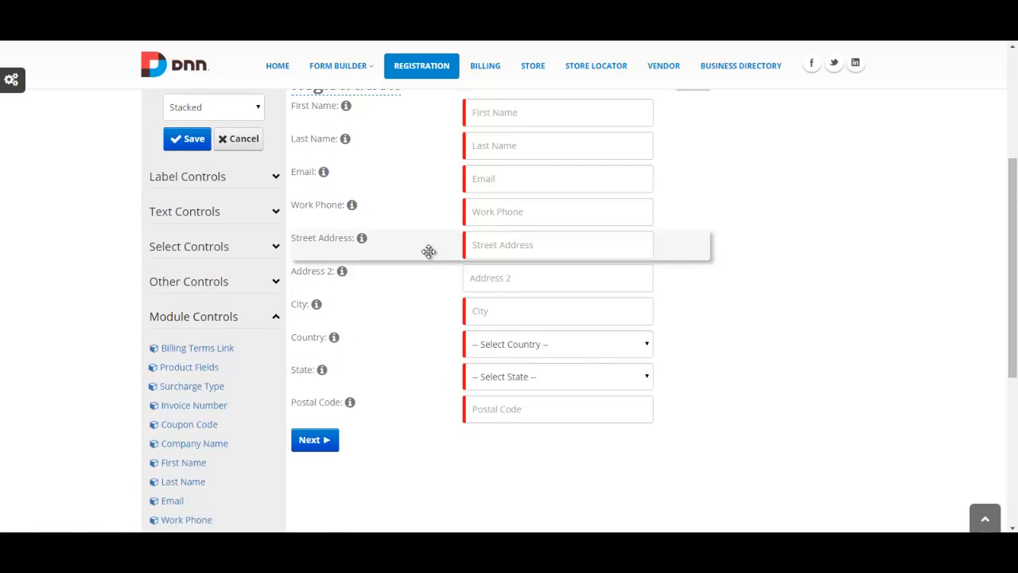
pyautogui.scroll(2, 427, 250)
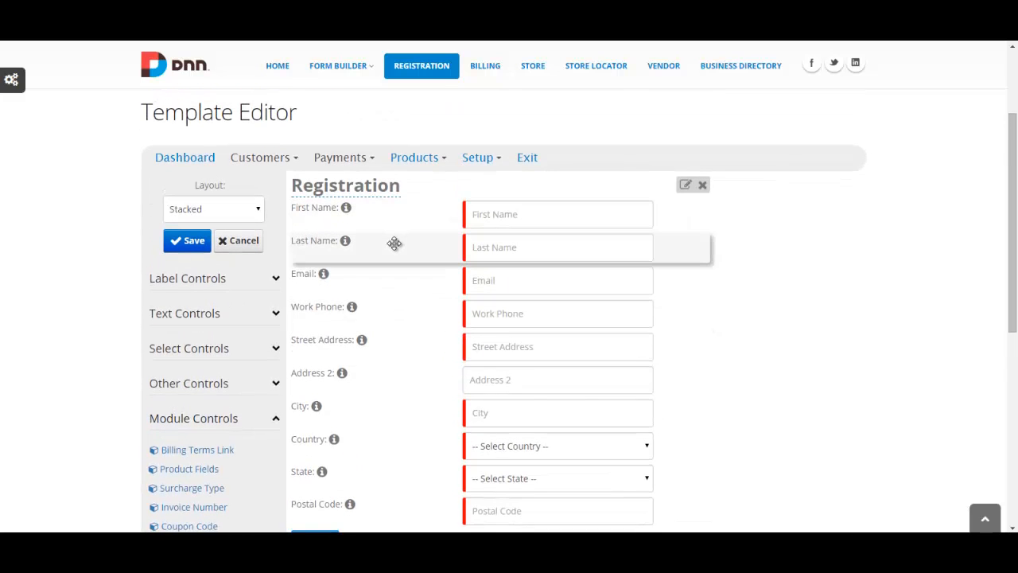
pyautogui.scroll(-1, 397, 287)
pyautogui.scroll(-2, 398, 287)
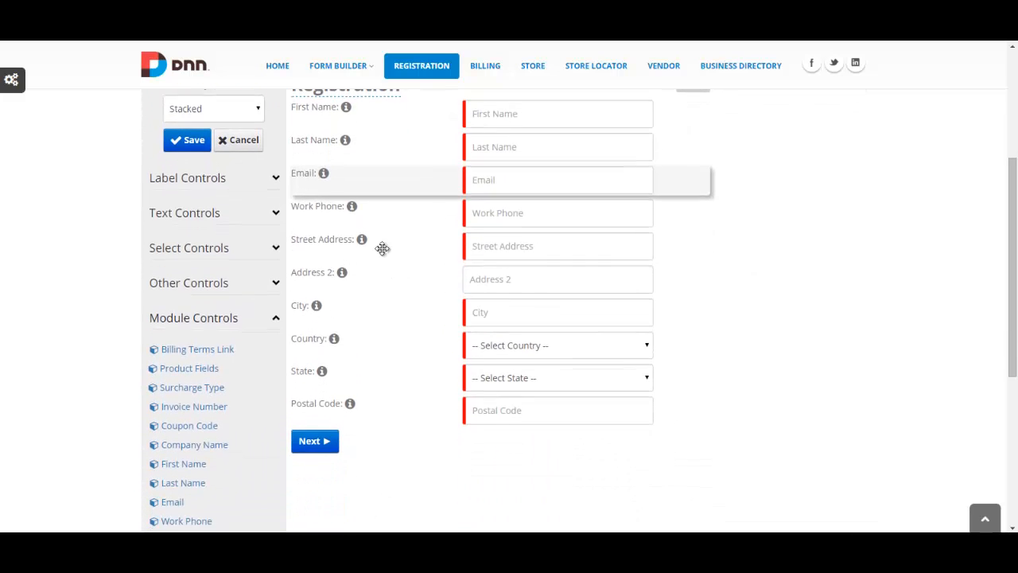
# Add the Username and Password module controls below the Postal Code field of the registration form
pyautogui.scroll(-1, 375, 209)
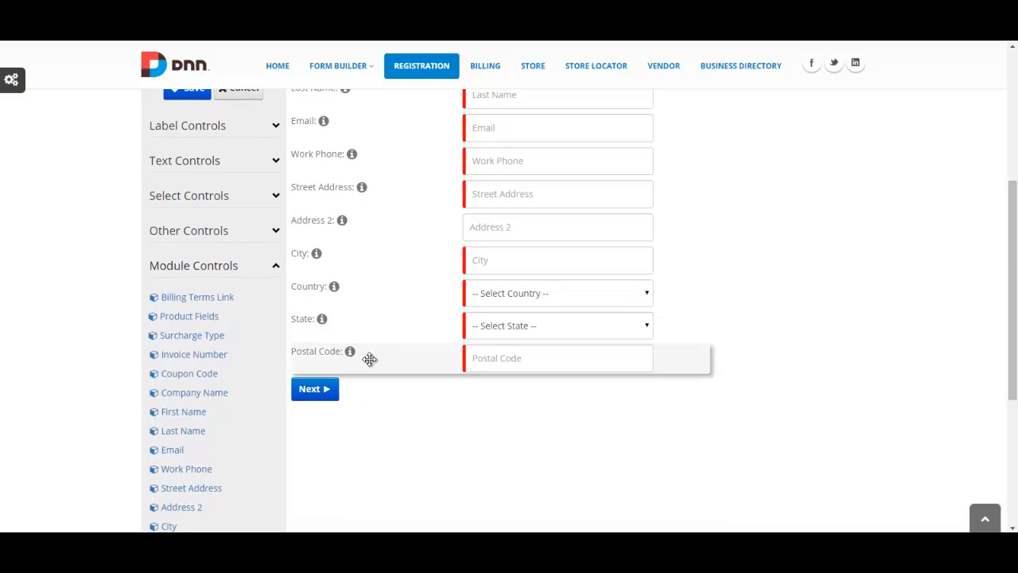
pyautogui.scroll(-1, 213, 298)
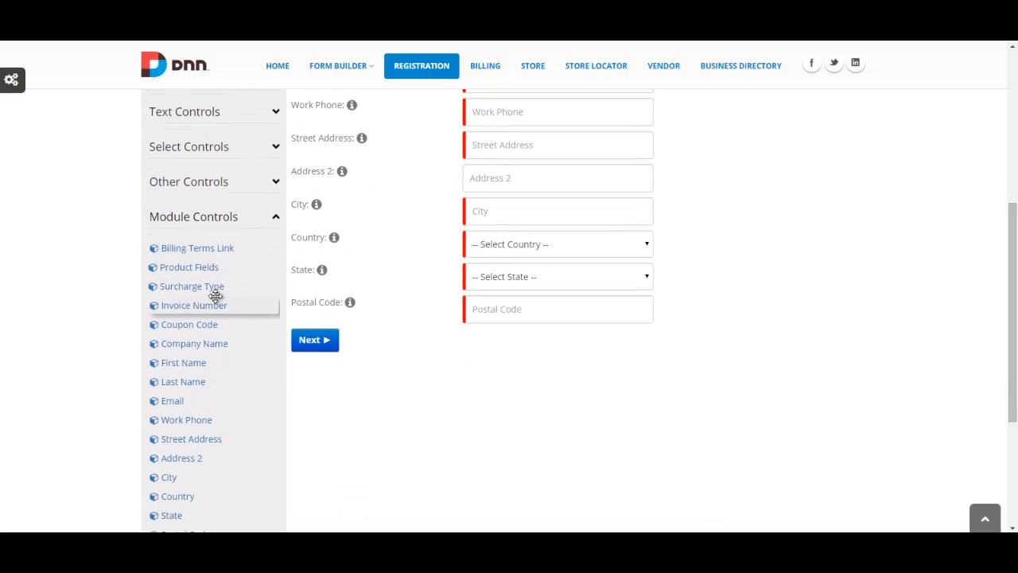
pyautogui.scroll(-1, 217, 276)
pyautogui.scroll(-2, 217, 276)
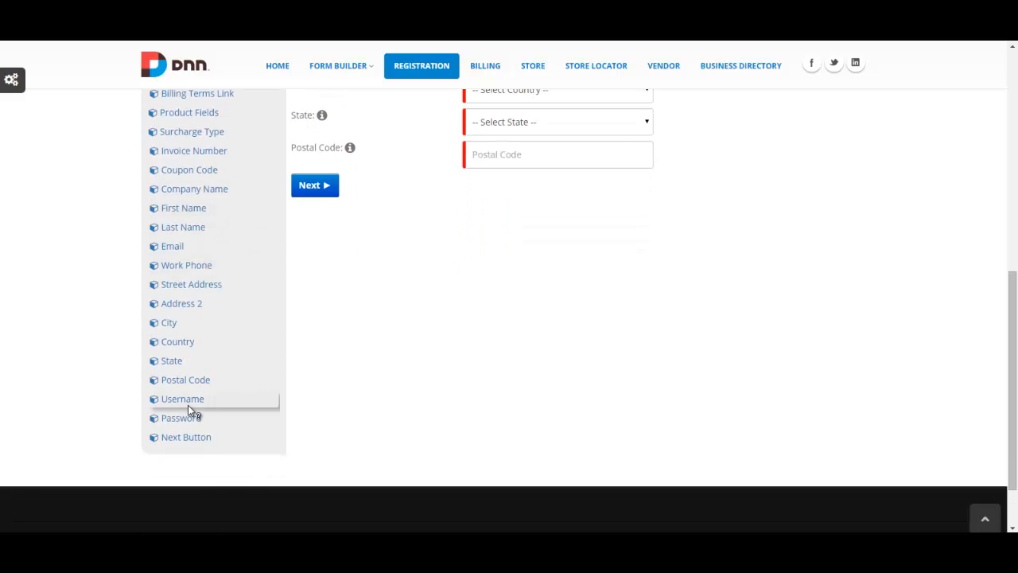
pyautogui.moveTo(246, 373); pyautogui.dragTo(374, 199)
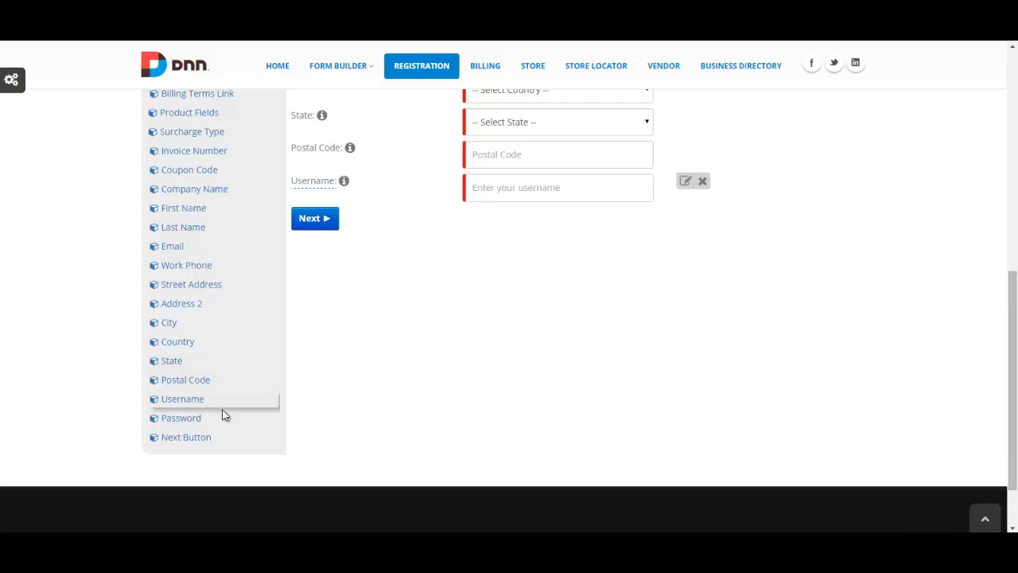
pyautogui.moveTo(196, 415); pyautogui.dragTo(359, 234)
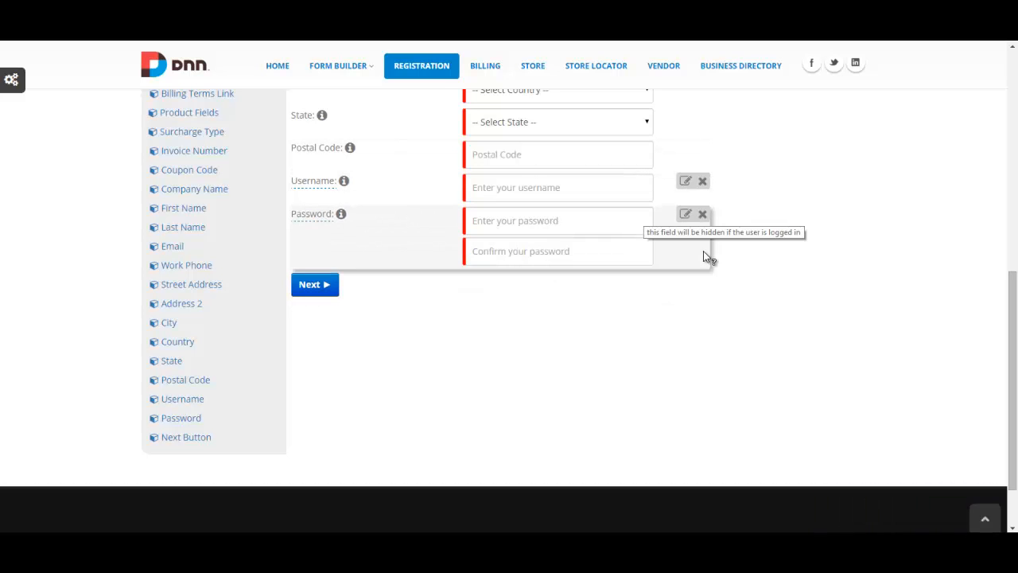
# Review the registration form with its Username and Password controls, and save the template
pyautogui.scroll(4, 676, 246)
pyautogui.scroll(2, 493, 159)
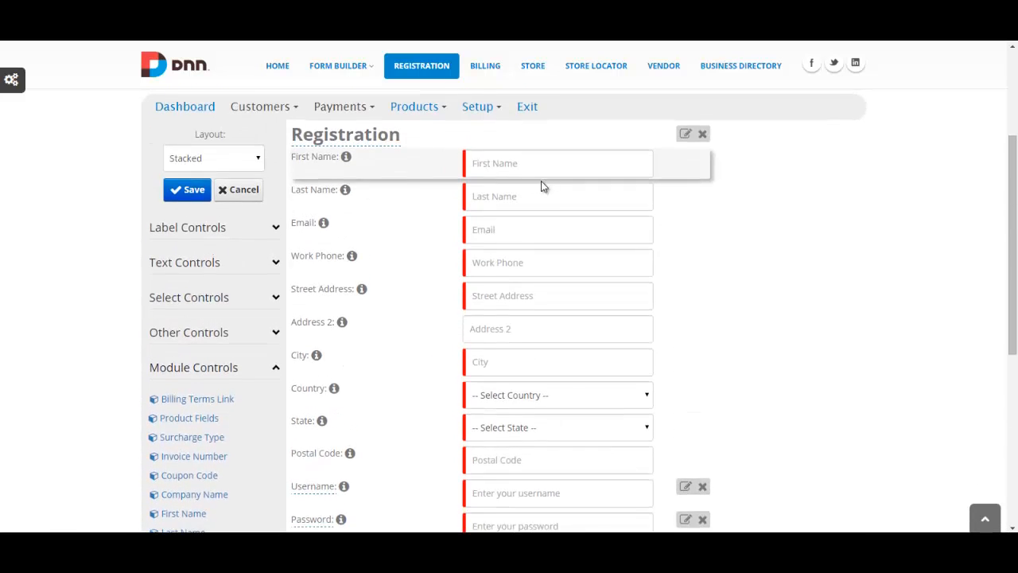
pyautogui.scroll(-4, 557, 191)
pyautogui.scroll(-3, 707, 234)
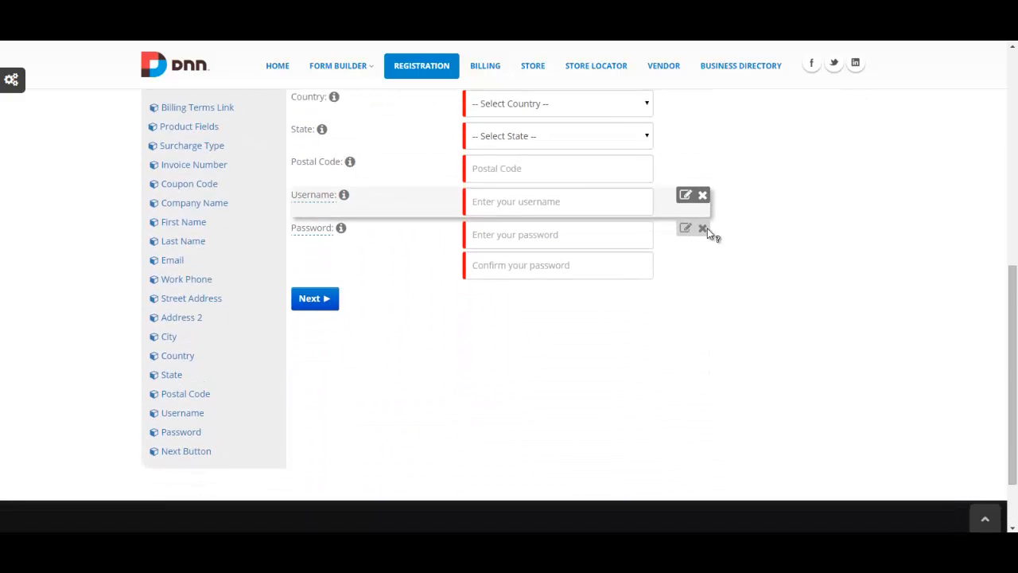
pyautogui.moveTo(228, 367); pyautogui.dragTo(220, 303)
pyautogui.scroll(4, 209, 329)
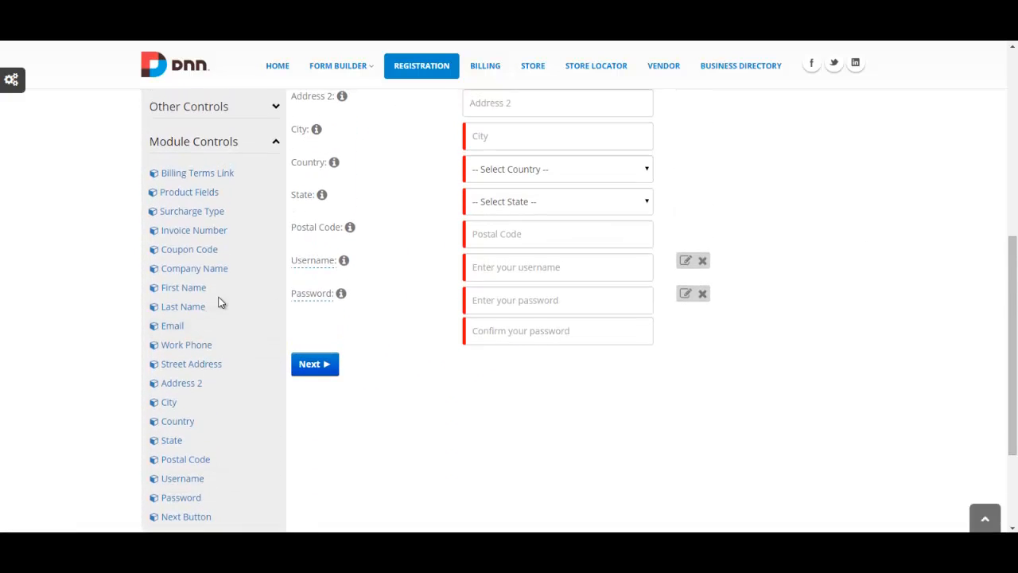
pyautogui.scroll(6, 220, 302)
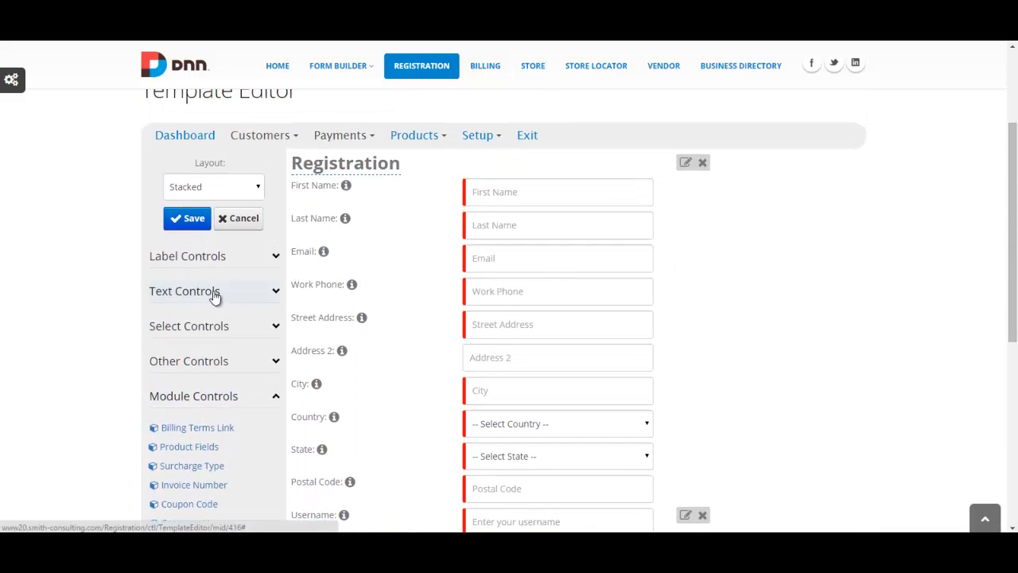
pyautogui.click(184, 220)
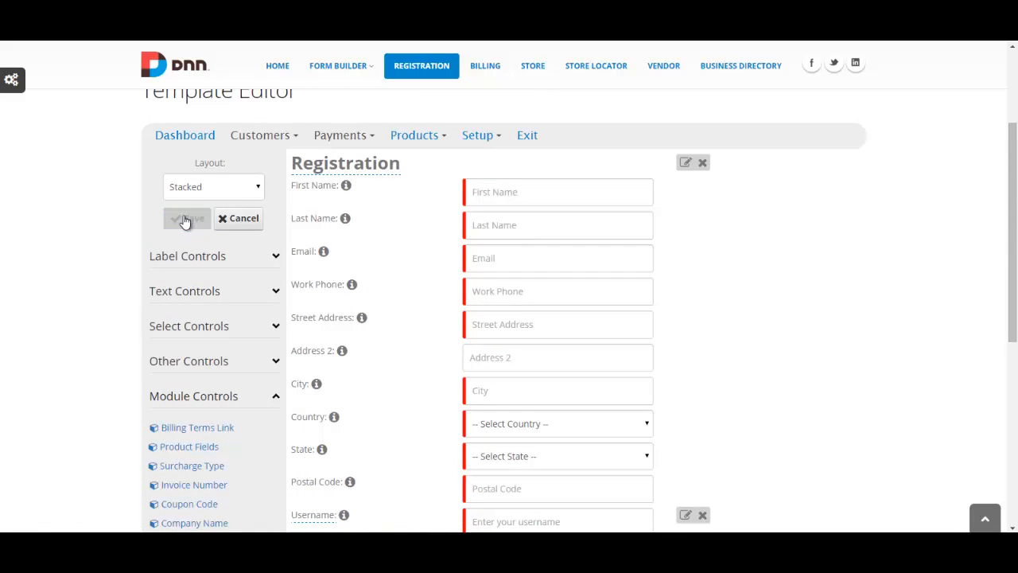
# Open the live Registration page and examine the form's fields for the Username and Password controls
pyautogui.scroll(-4, 562, 248)
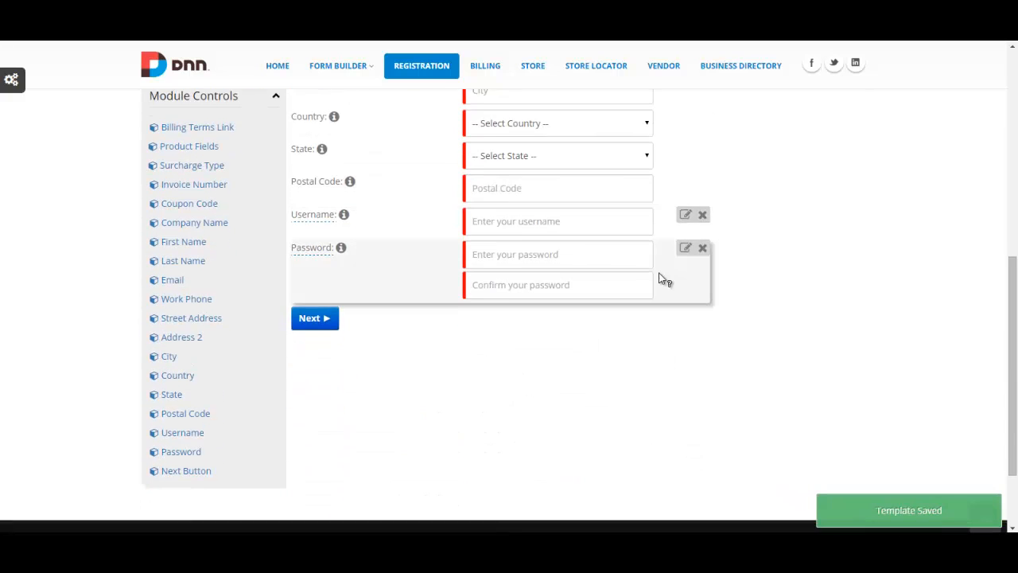
pyautogui.scroll(2, 645, 274)
pyautogui.scroll(3, 642, 269)
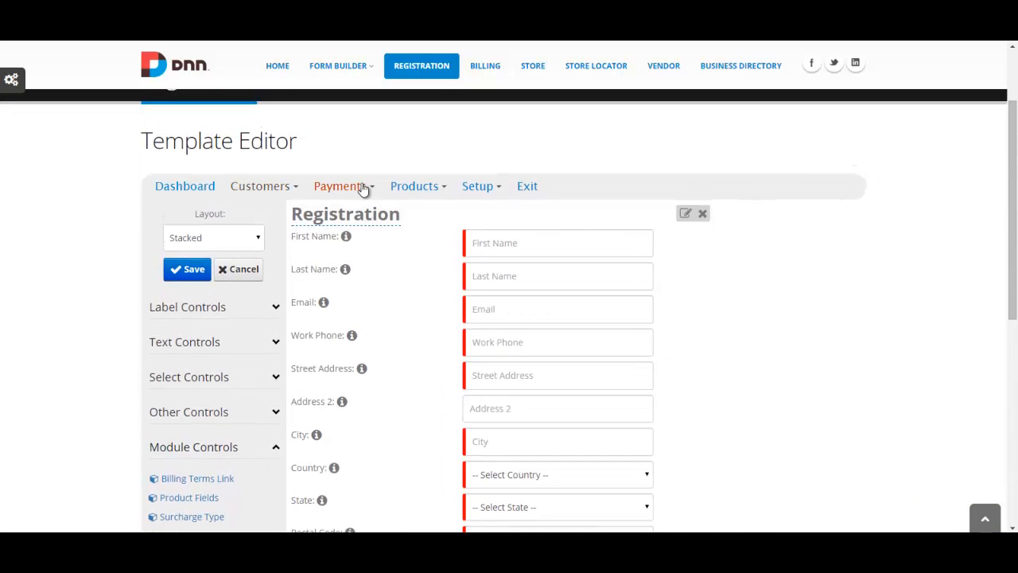
pyautogui.scroll(1, 350, 119)
pyautogui.click(422, 71)
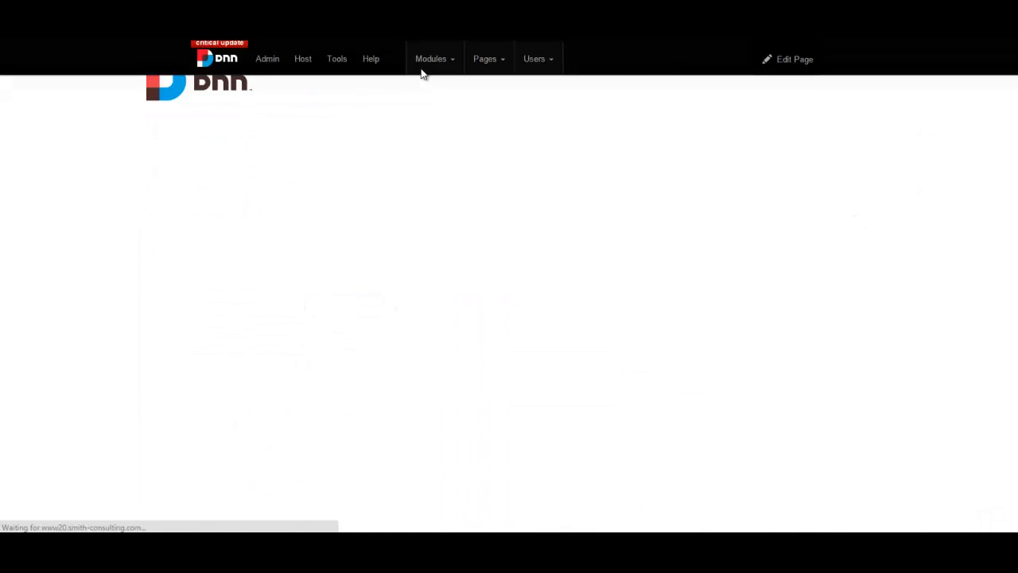
pyautogui.scroll(-2, 739, 363)
pyautogui.scroll(-2, 738, 363)
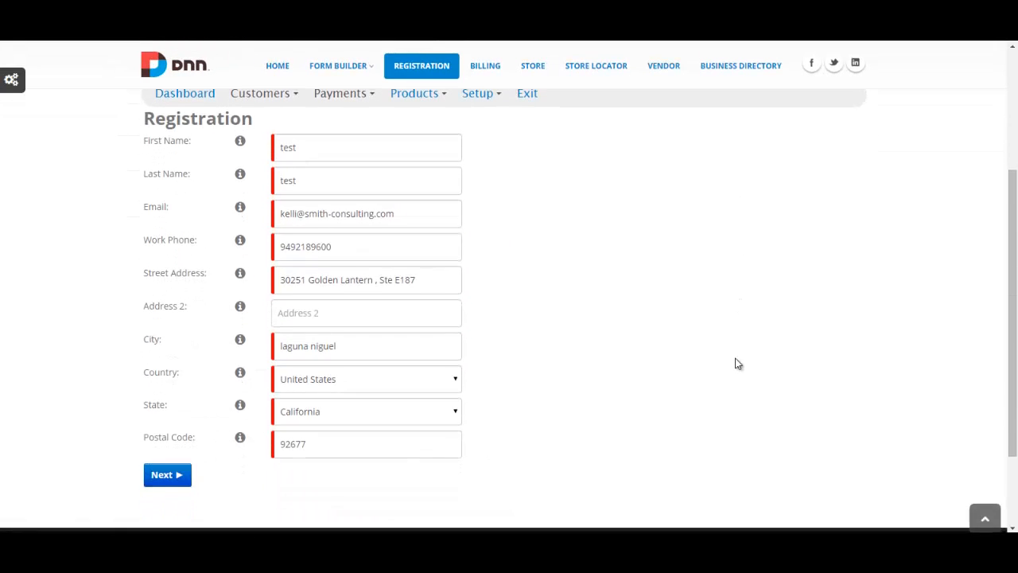
pyautogui.scroll(3, 738, 364)
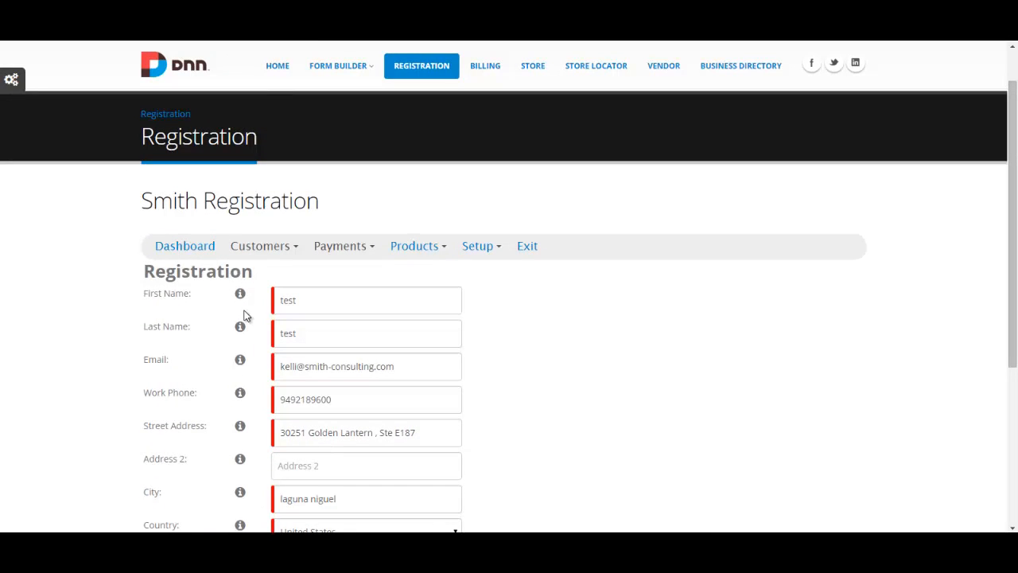
pyautogui.scroll(-3, 336, 303)
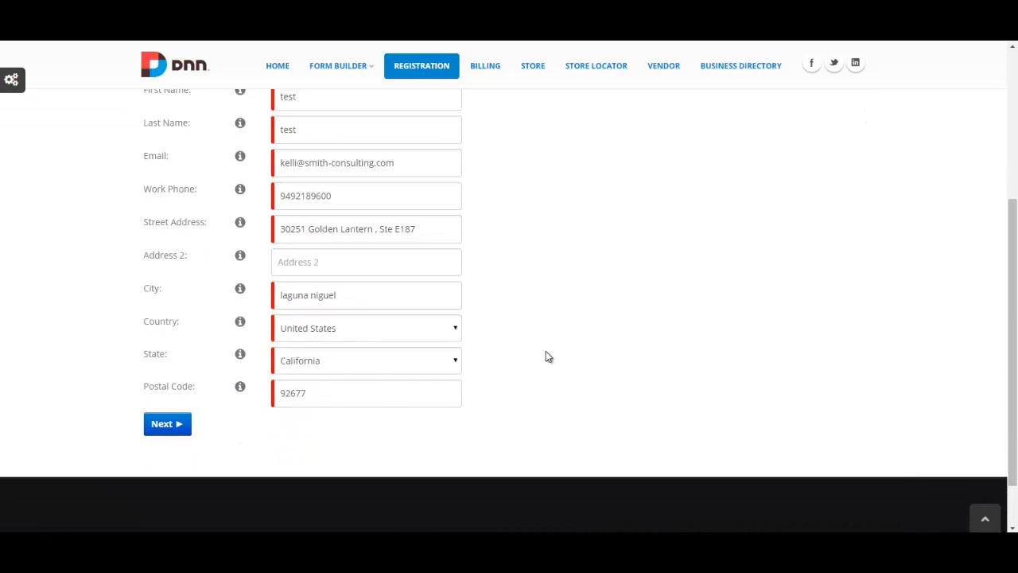
pyautogui.scroll(1, 546, 357)
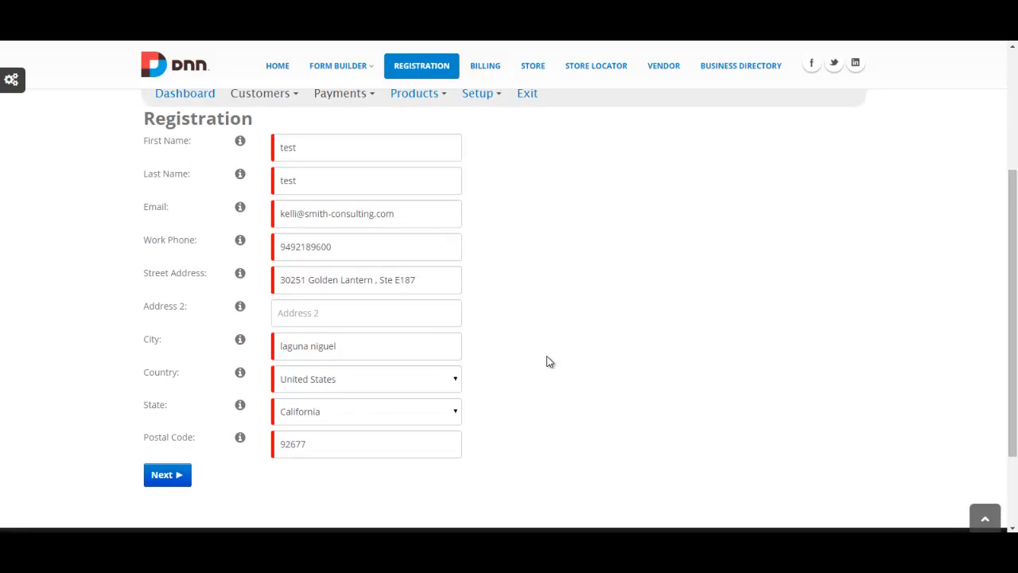
pyautogui.scroll(1, 548, 359)
pyautogui.scroll(-1, 493, 348)
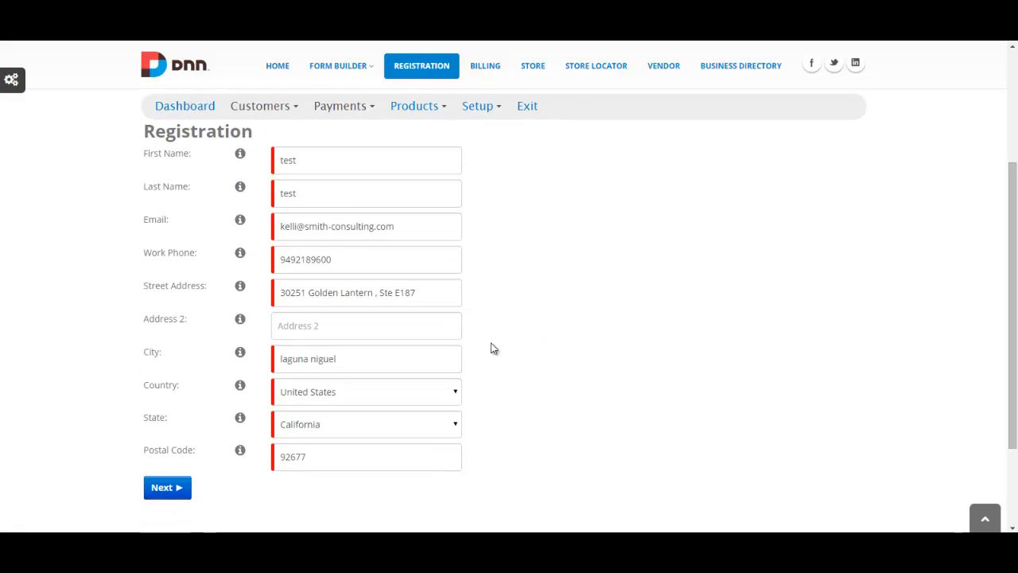